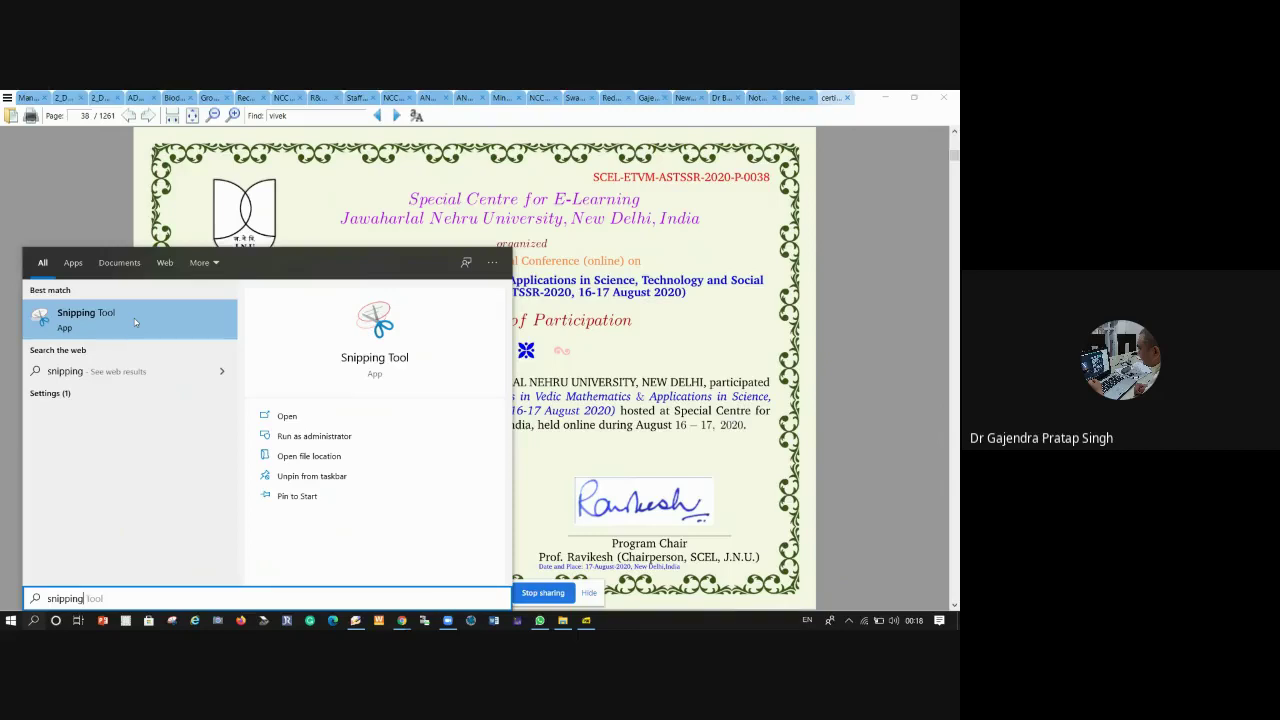
Launch Snipping Tool and capture a rectangular snip of the Certificate of Participation page
left_click(135, 322)
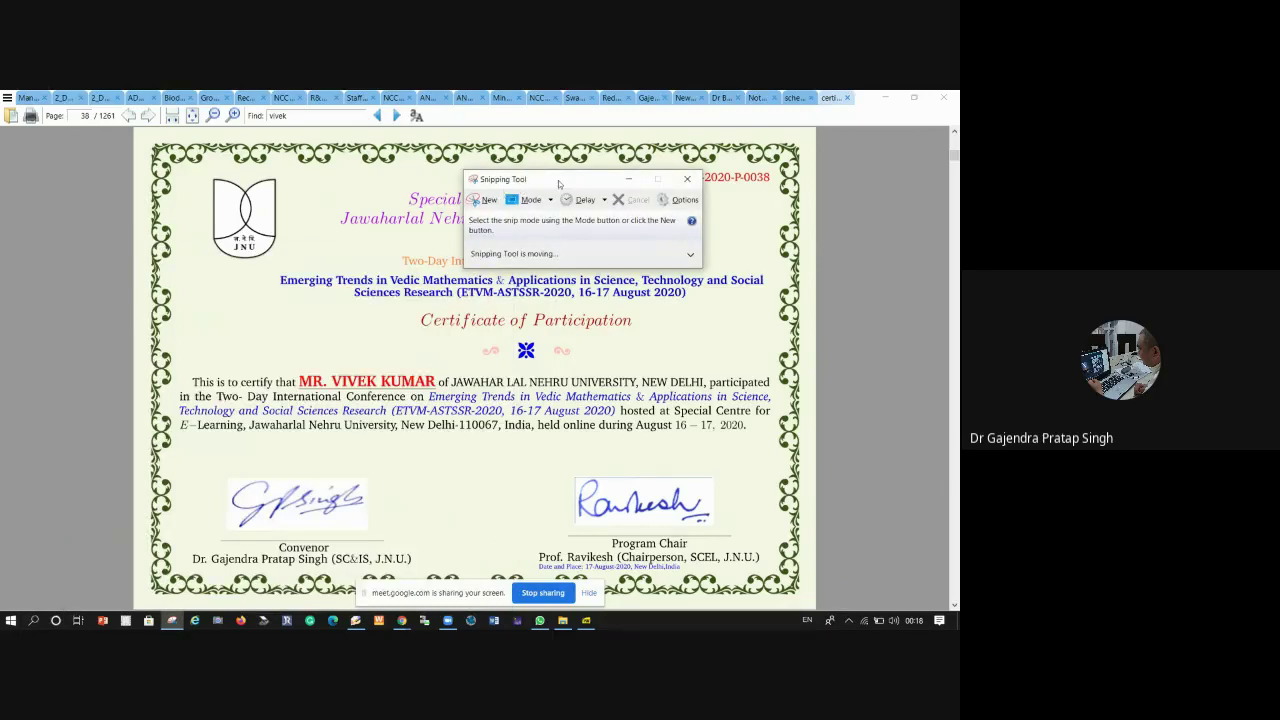
left_click_drag(558, 184, 491, 180)
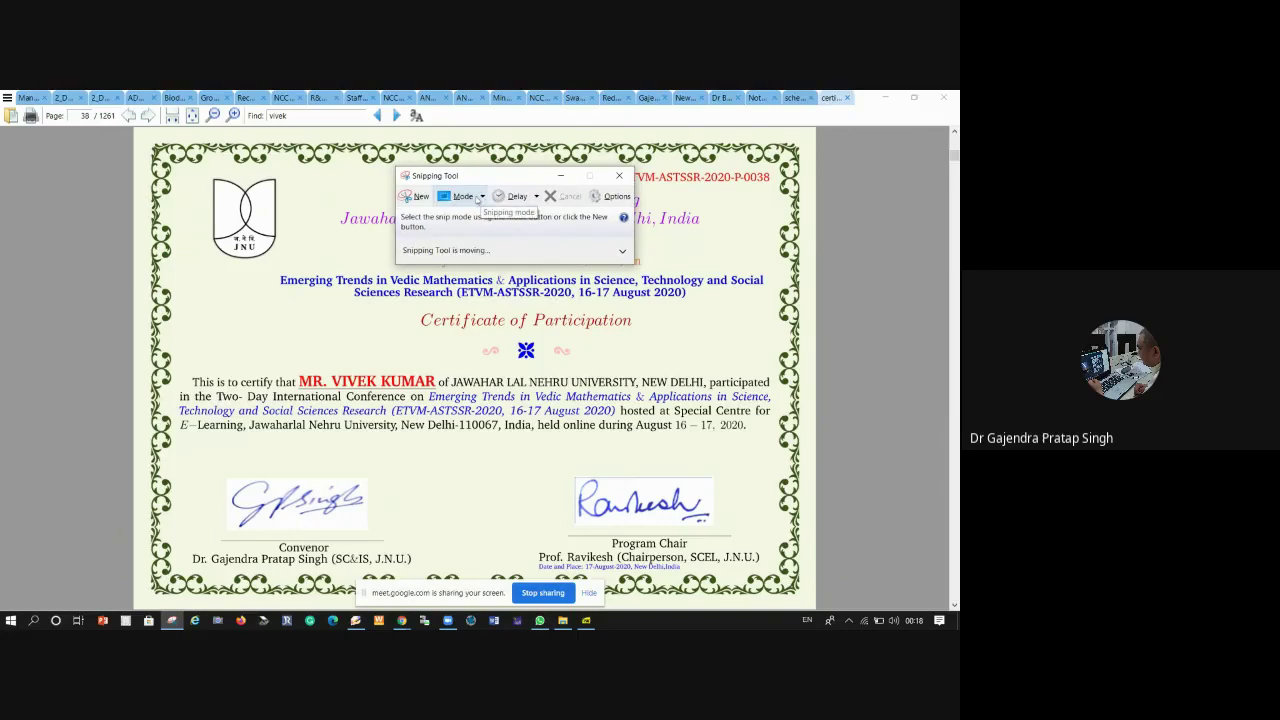
left_click(483, 198)
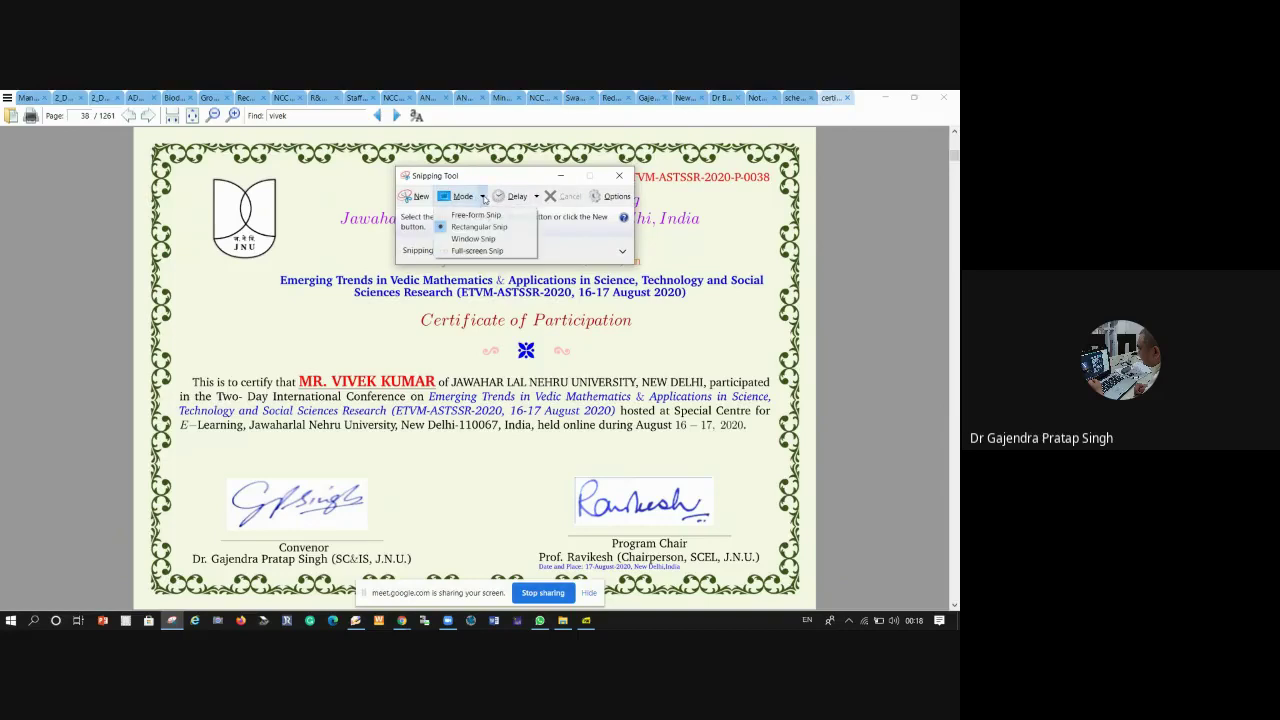
left_click(480, 228)
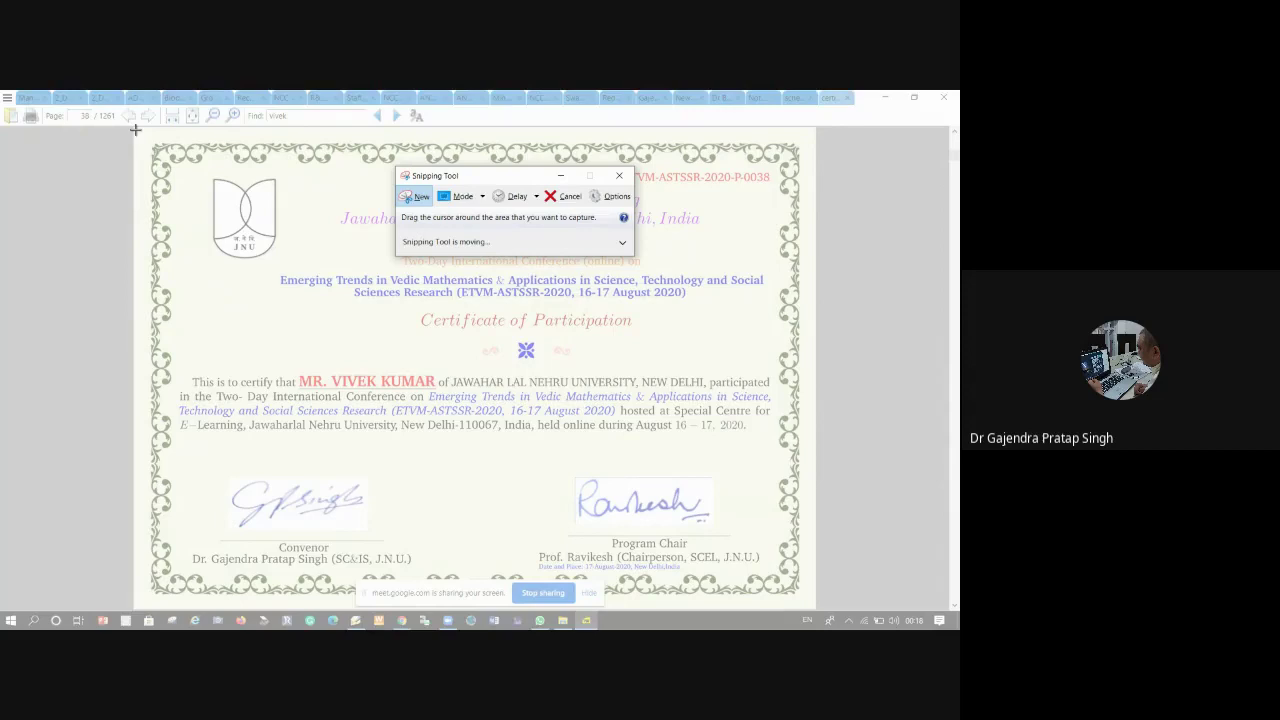
left_click_drag(135, 129, 812, 578)
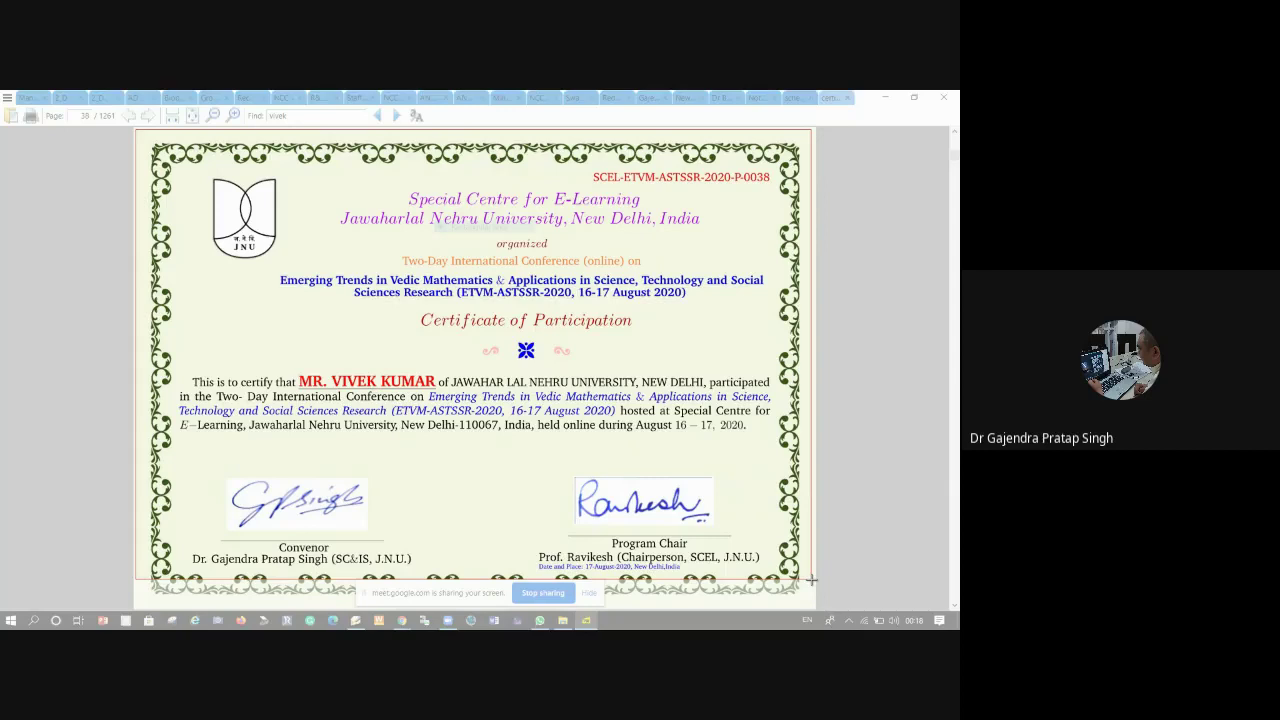
left_click_drag(812, 578, 812, 578)
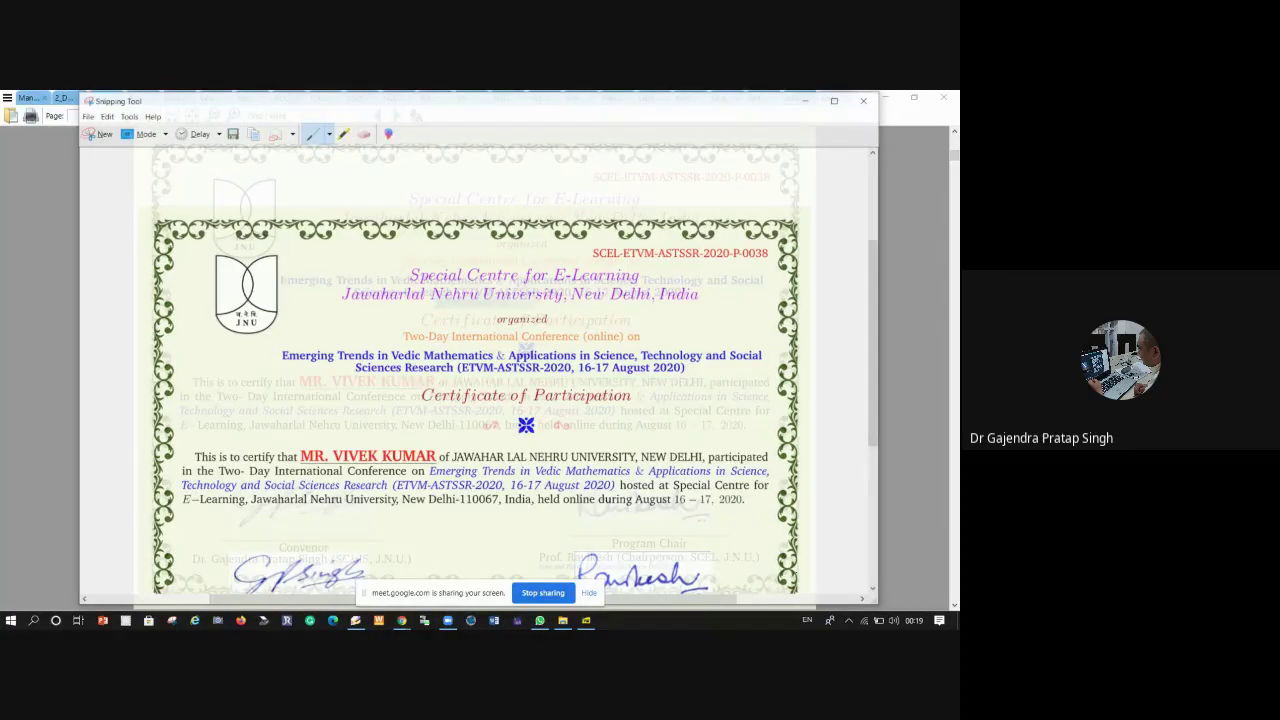
Save the snip to the Desktop as a JPEG named with the participant's first name, and close Snipping Tool
scroll(478, 370, "down", 2)
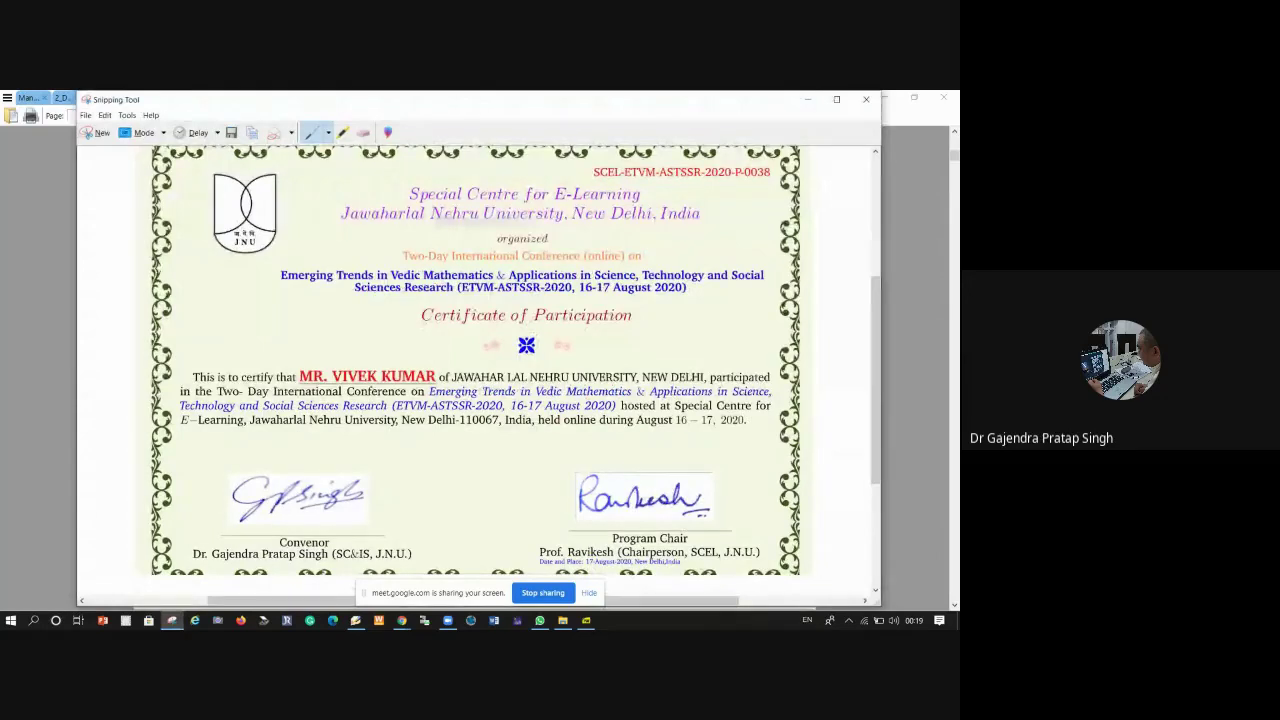
left_click(87, 116)
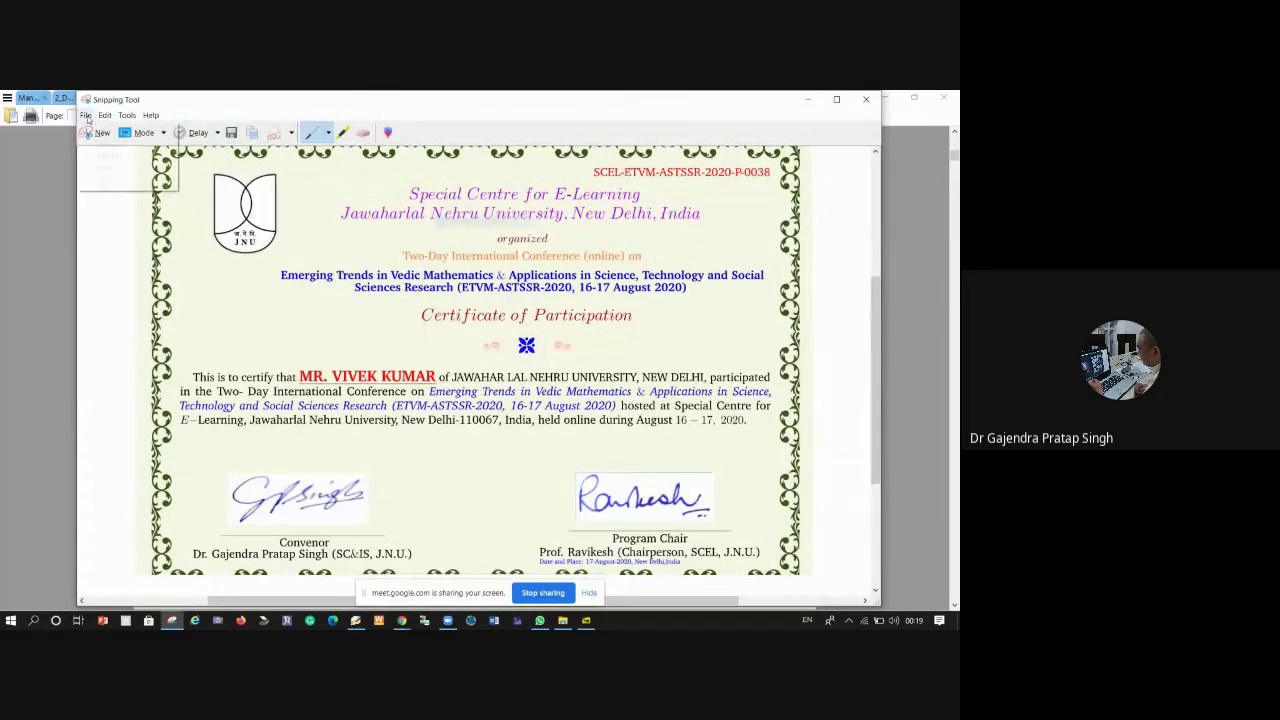
left_click(109, 144)
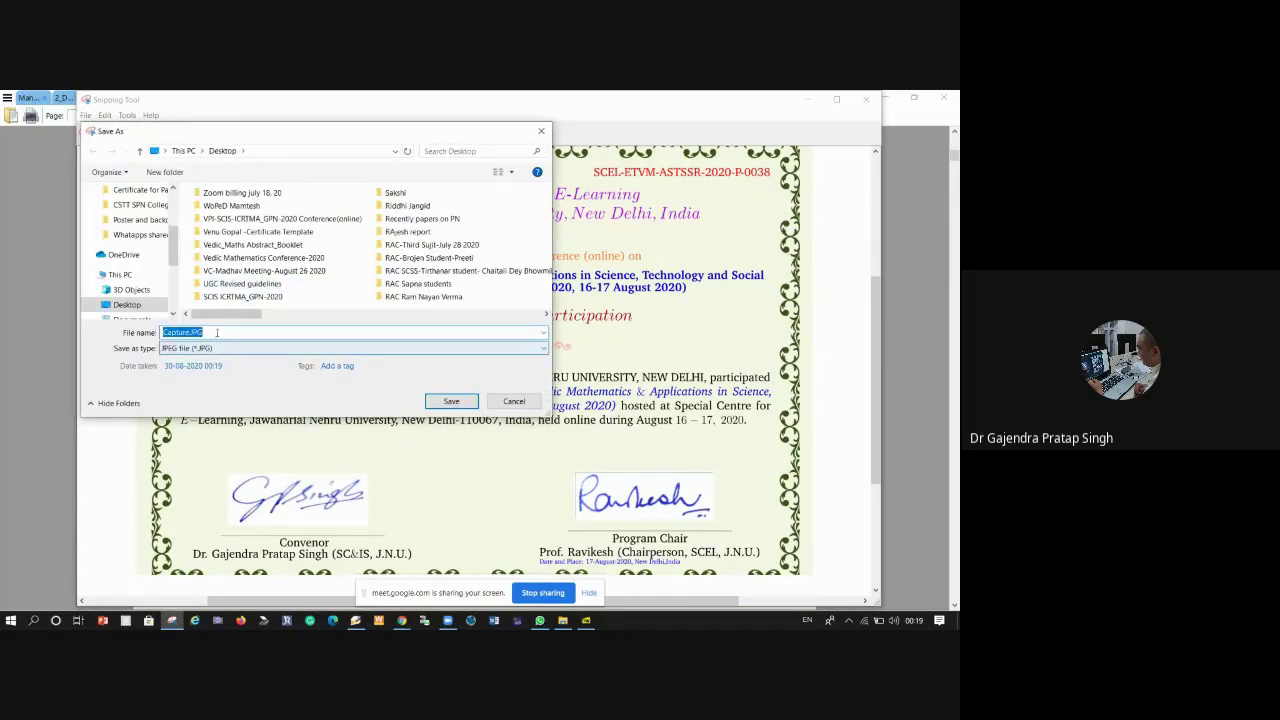
type("vivek")
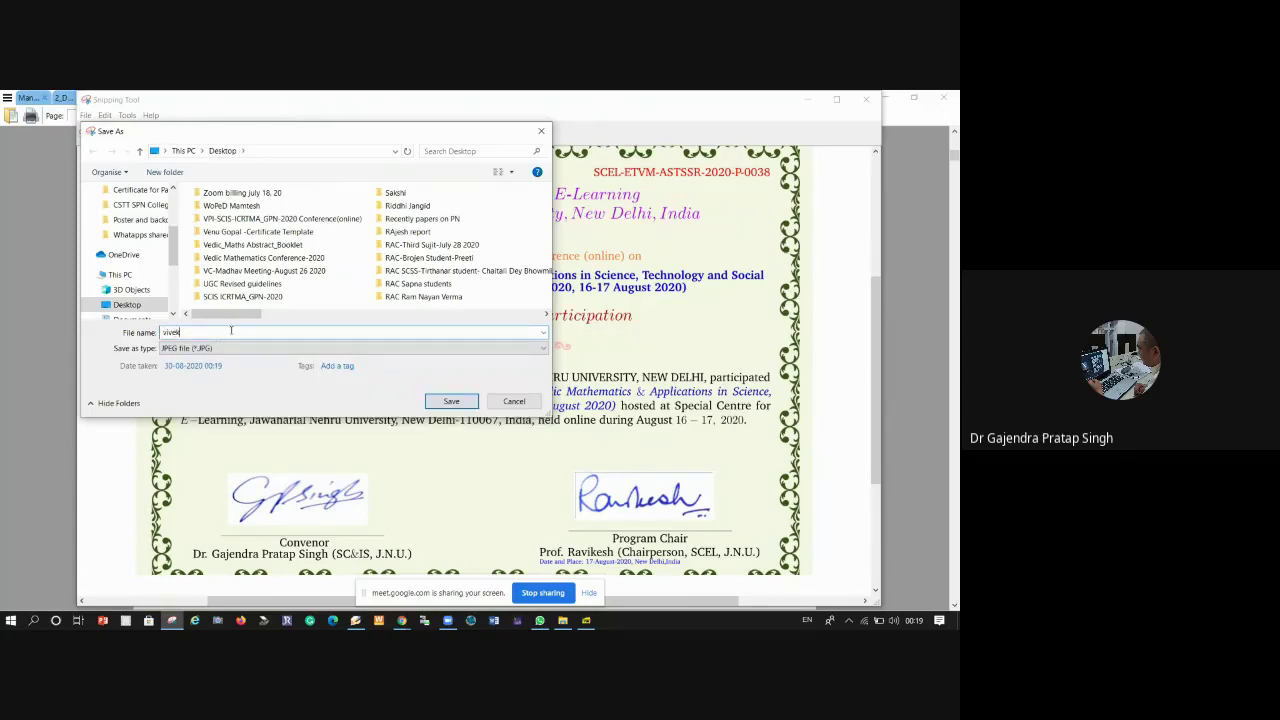
left_click(445, 401)
left_click(868, 101)
Minimize the open windows to reach the desktop and move the saved certificate image to an empty area
left_click(886, 98)
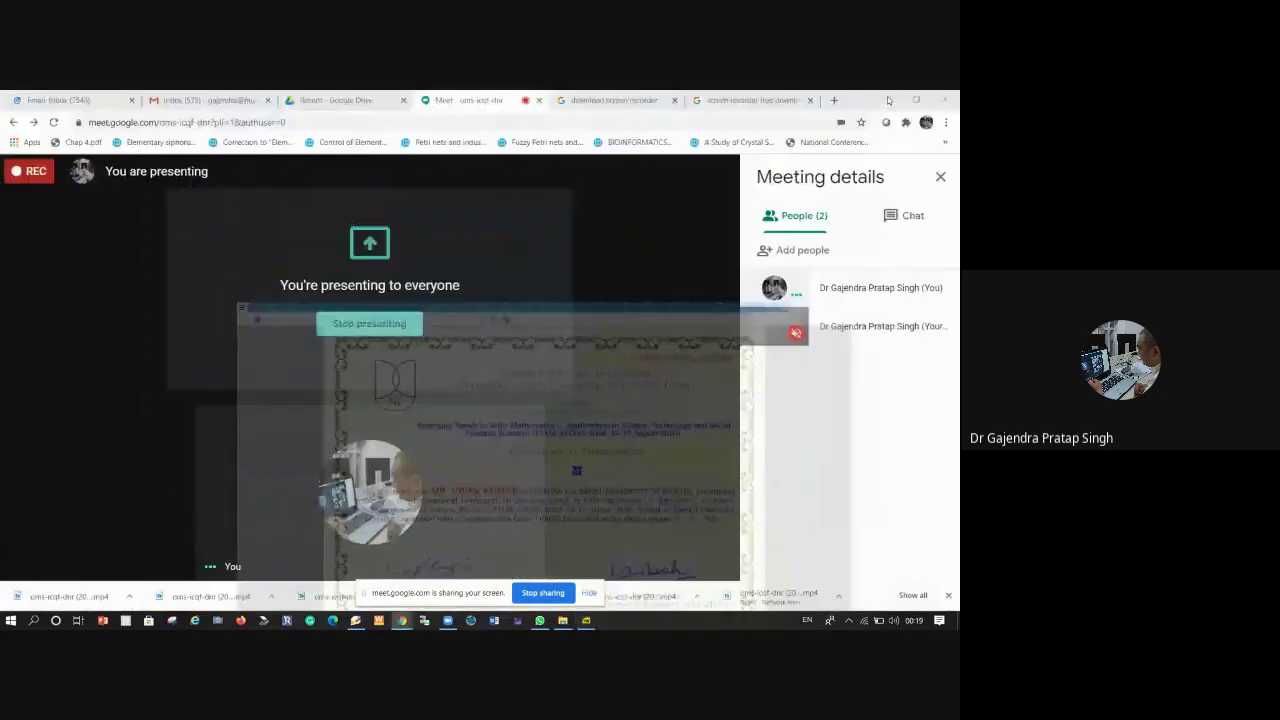
left_click(887, 98)
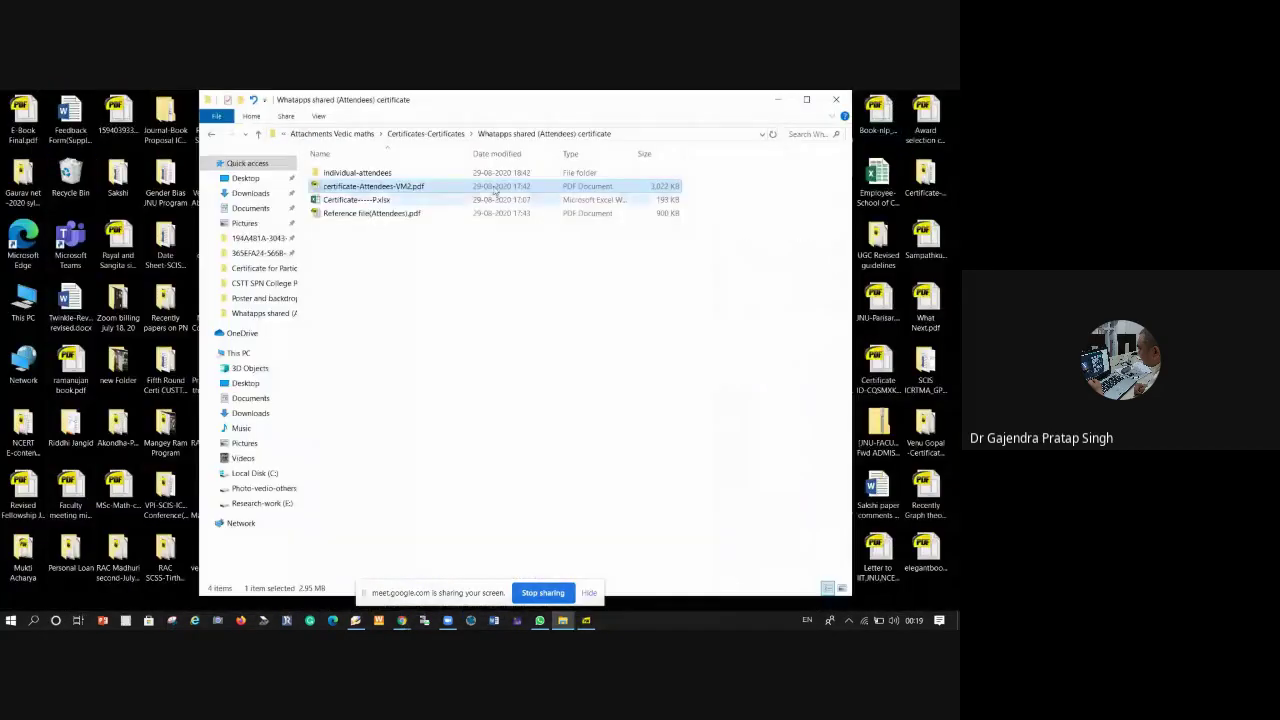
left_click(779, 100)
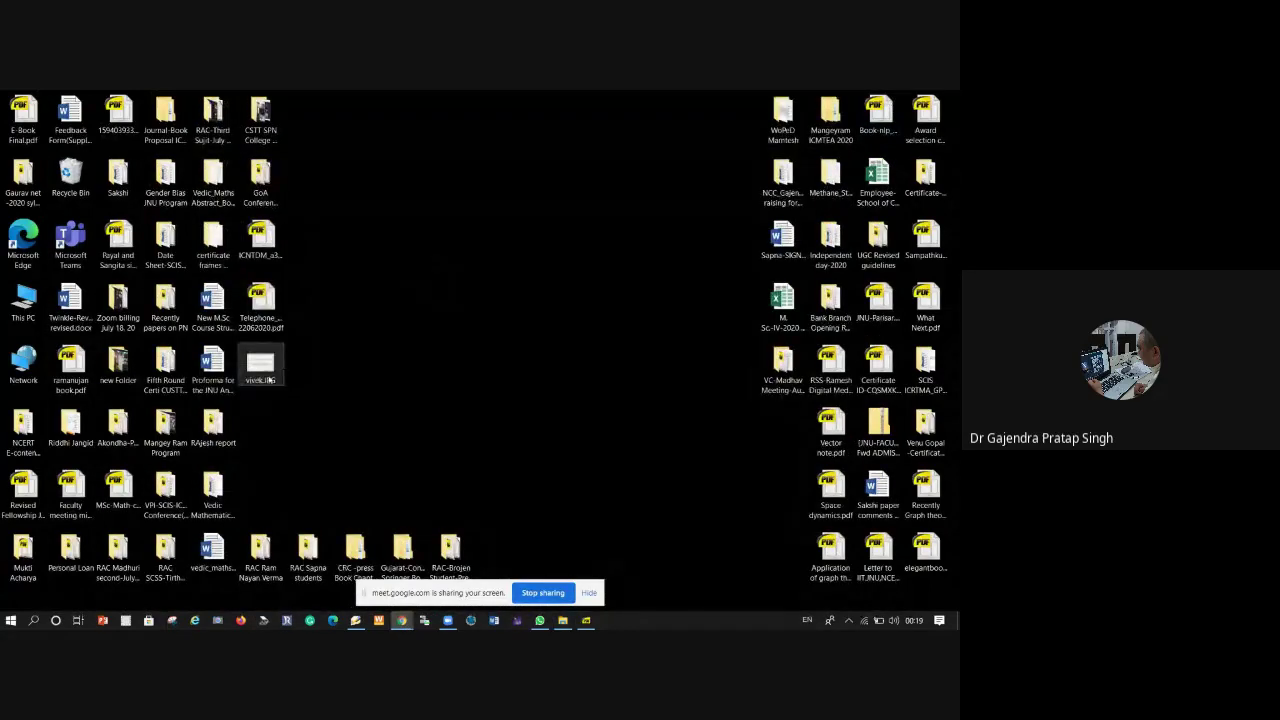
left_click_drag(260, 365, 541, 263)
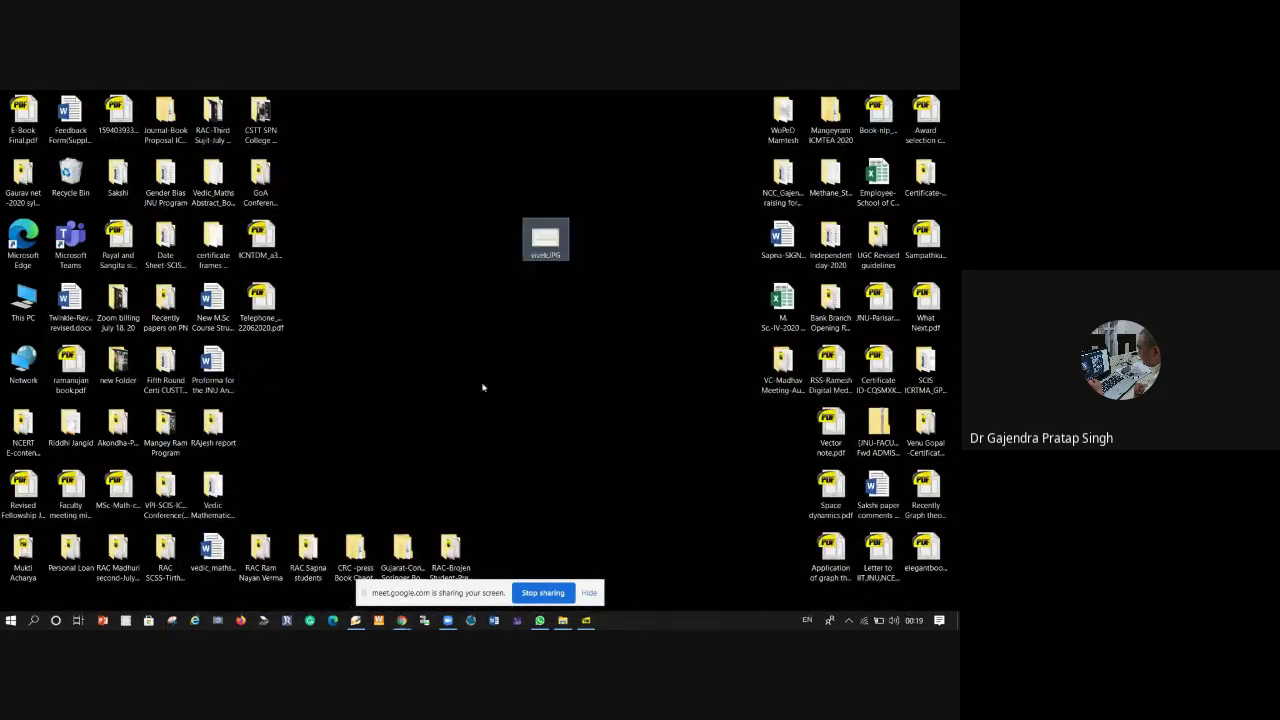
Switch to Word, create a blank document and set its page orientation to Landscape
left_click(494, 620)
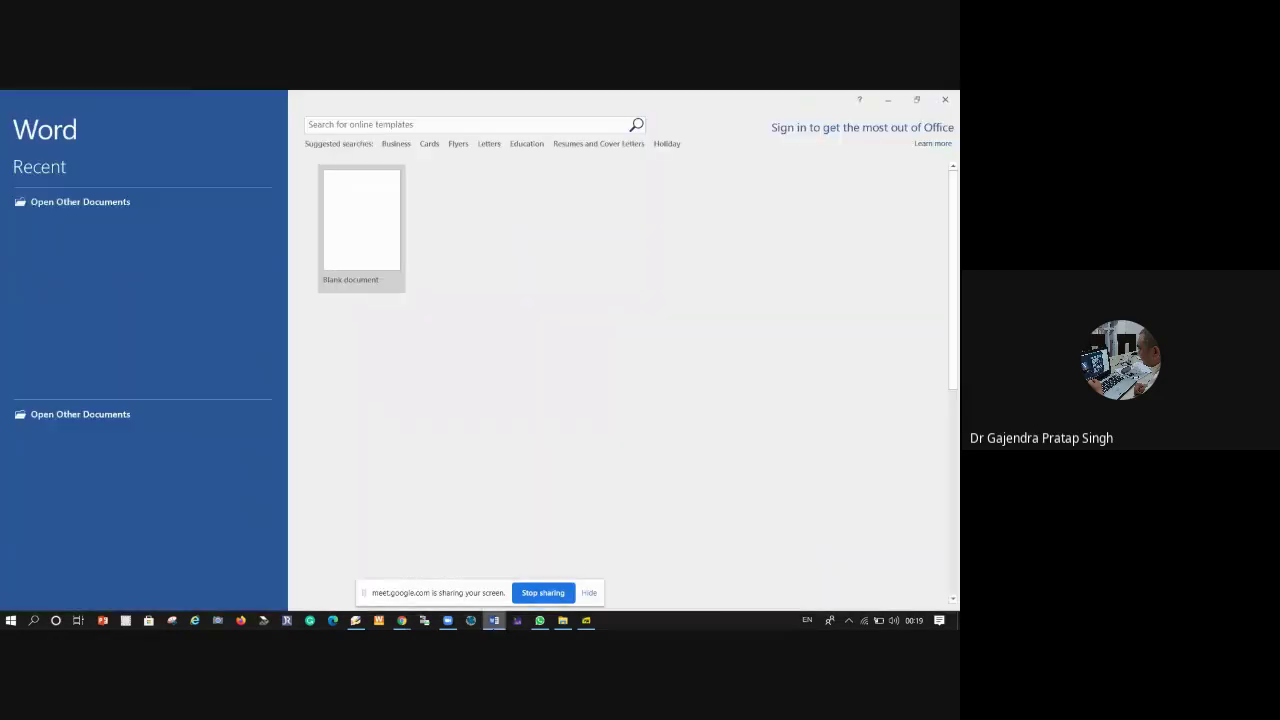
left_click(368, 240)
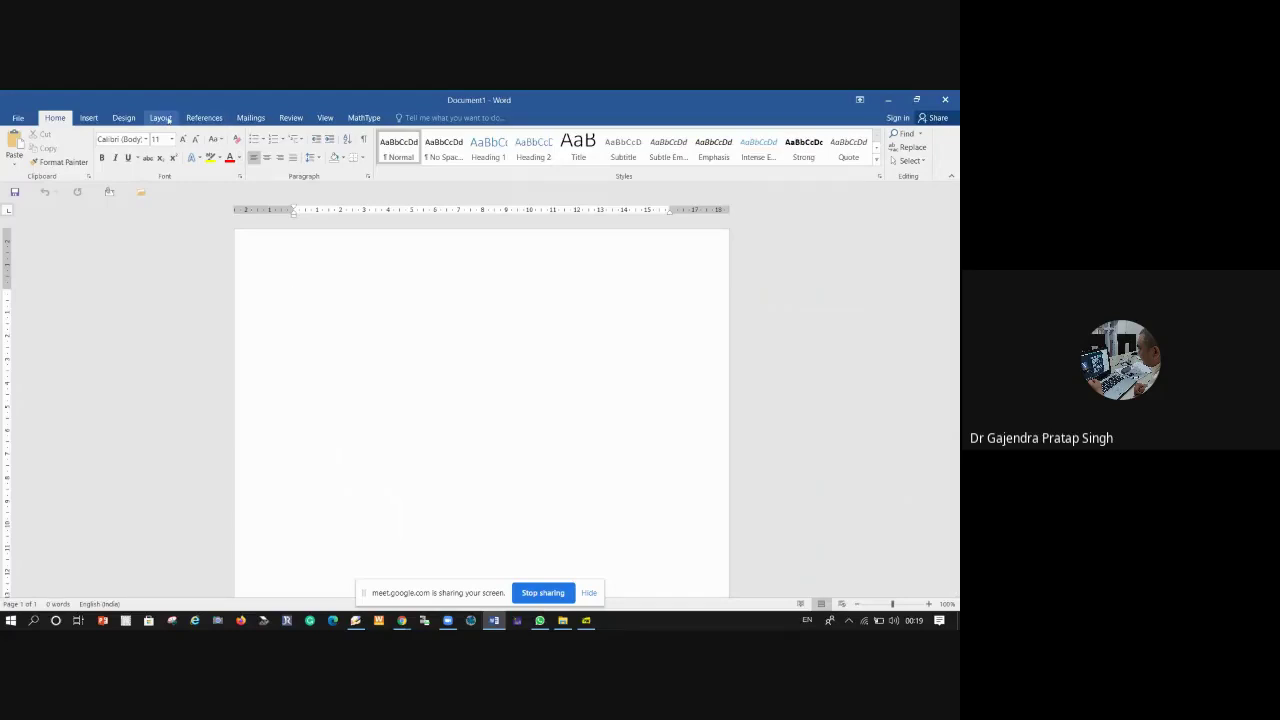
left_click(168, 120)
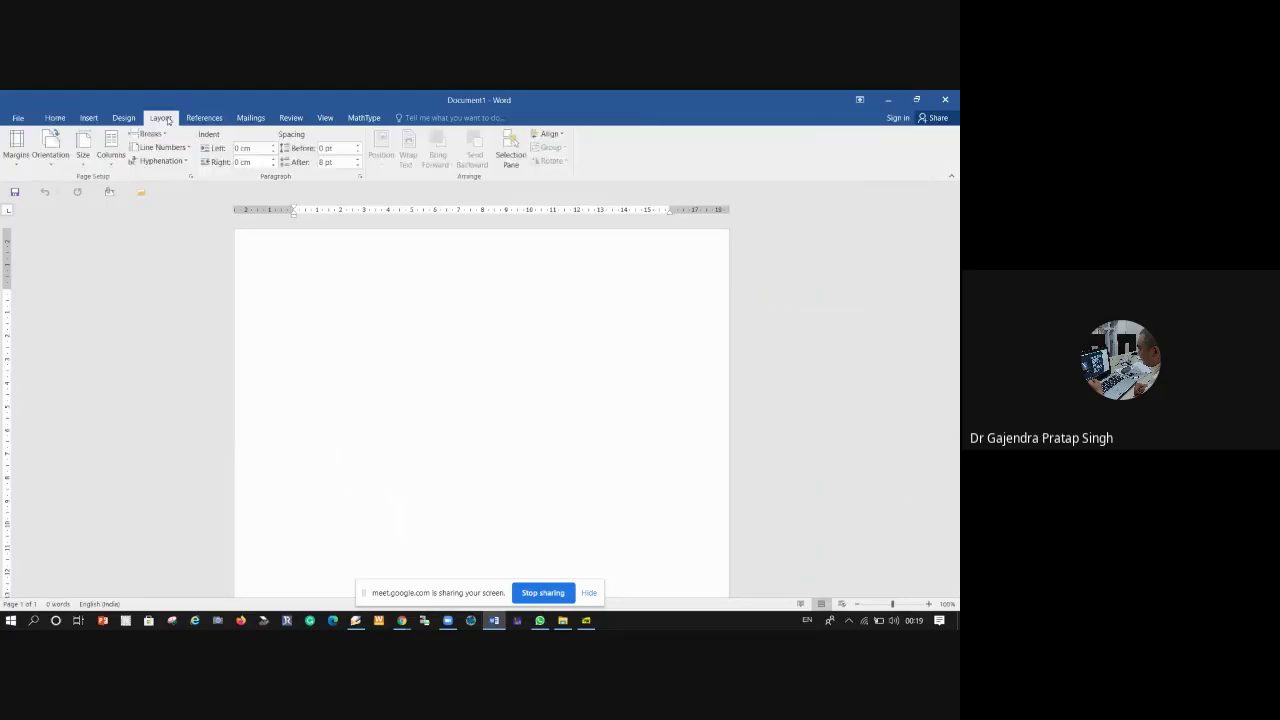
left_click(53, 160)
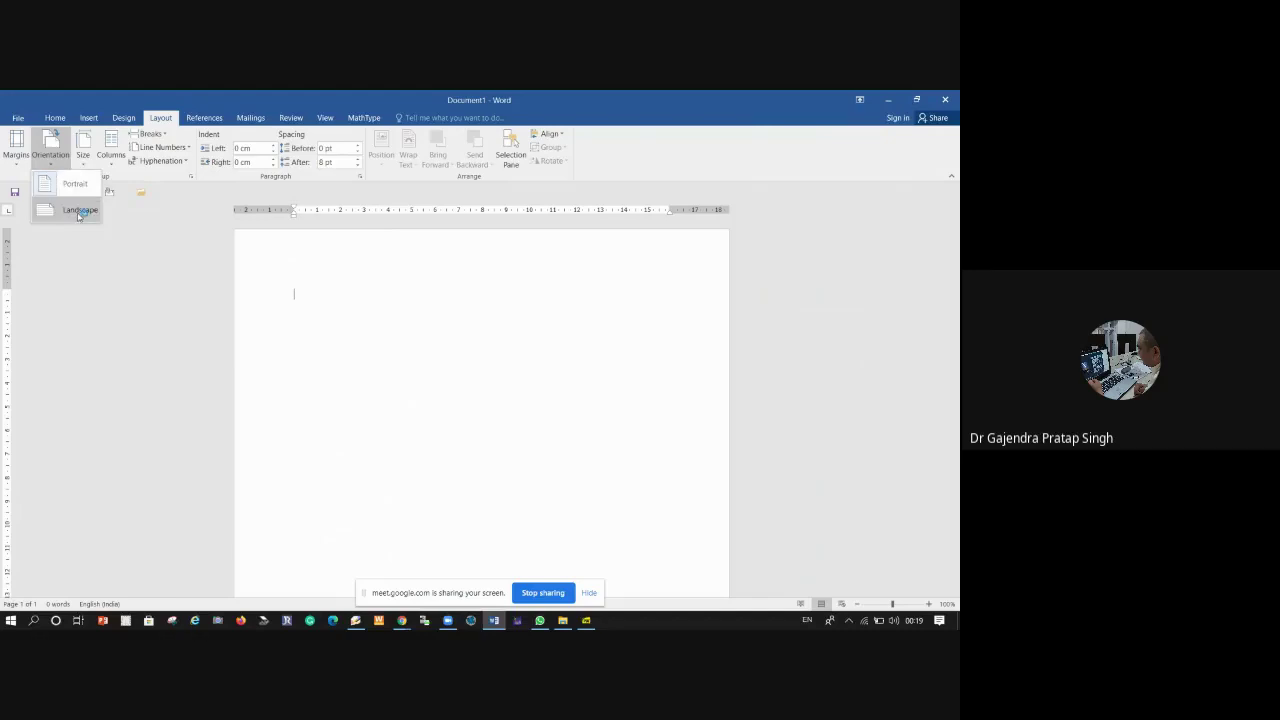
left_click(79, 211)
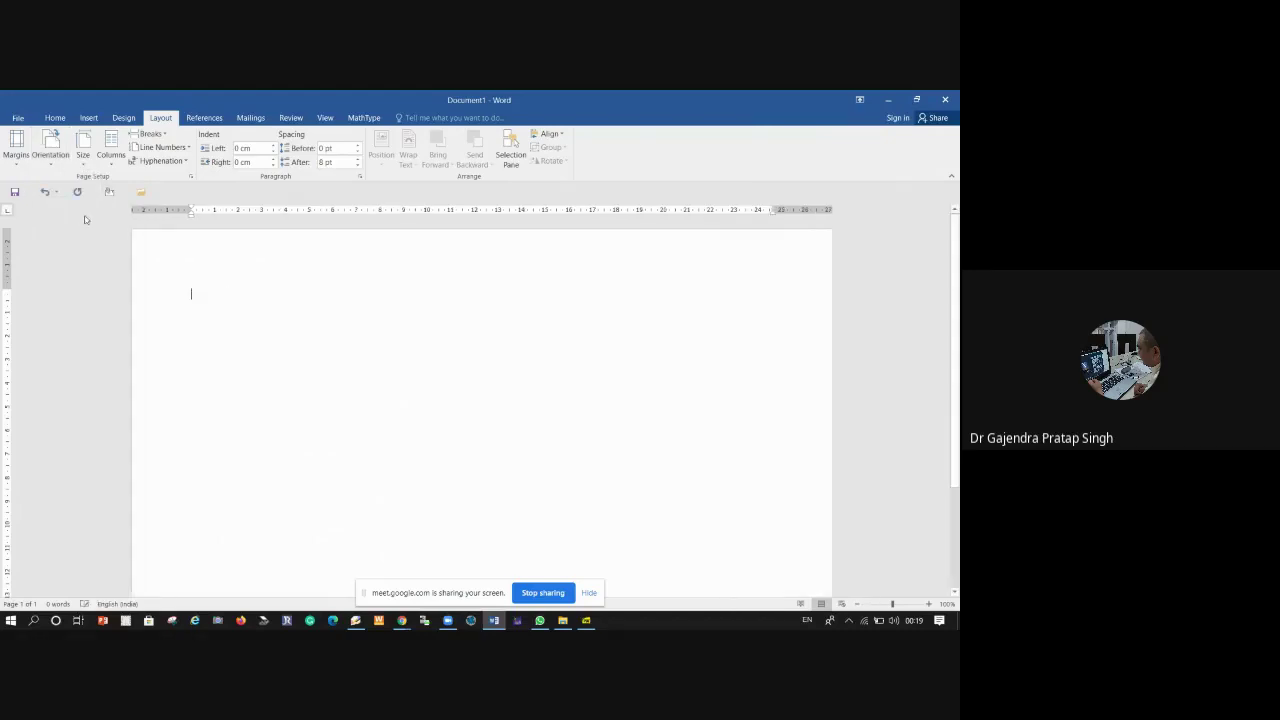
Copy the certificate JPEG from the desktop and paste it into the blank landscape Word document
left_click(886, 103)
right_click(546, 240)
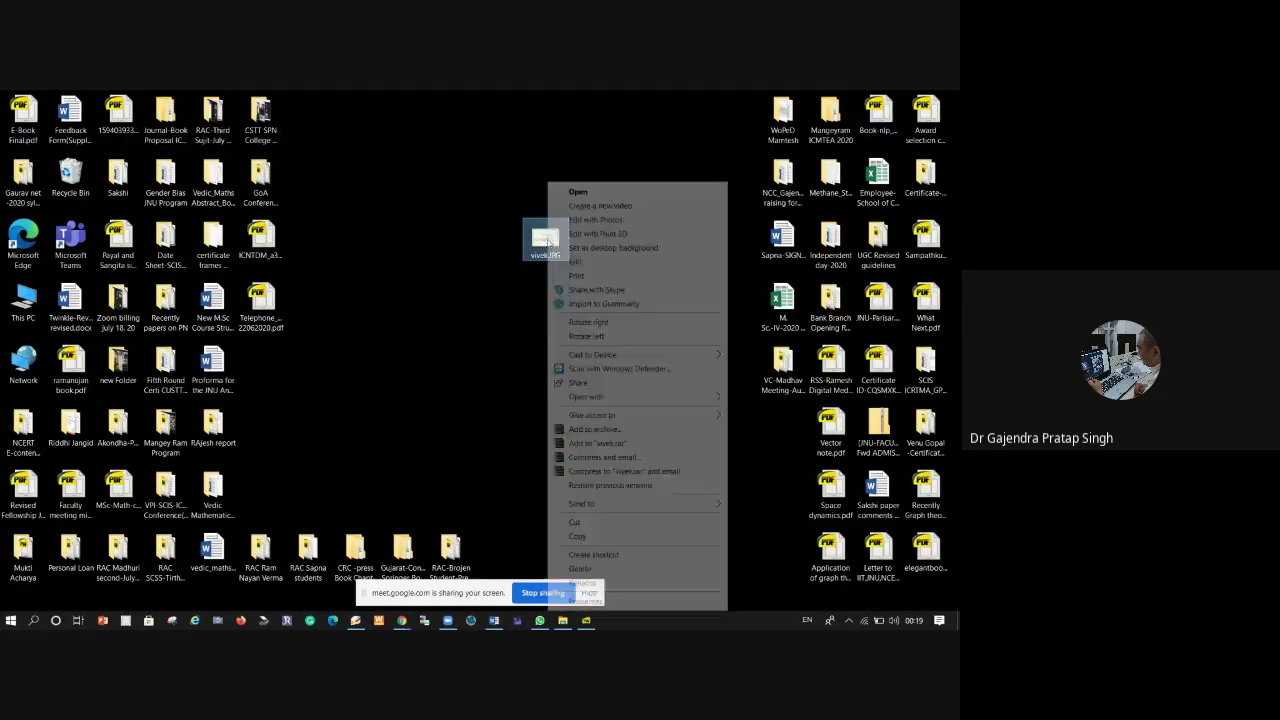
left_click(578, 537)
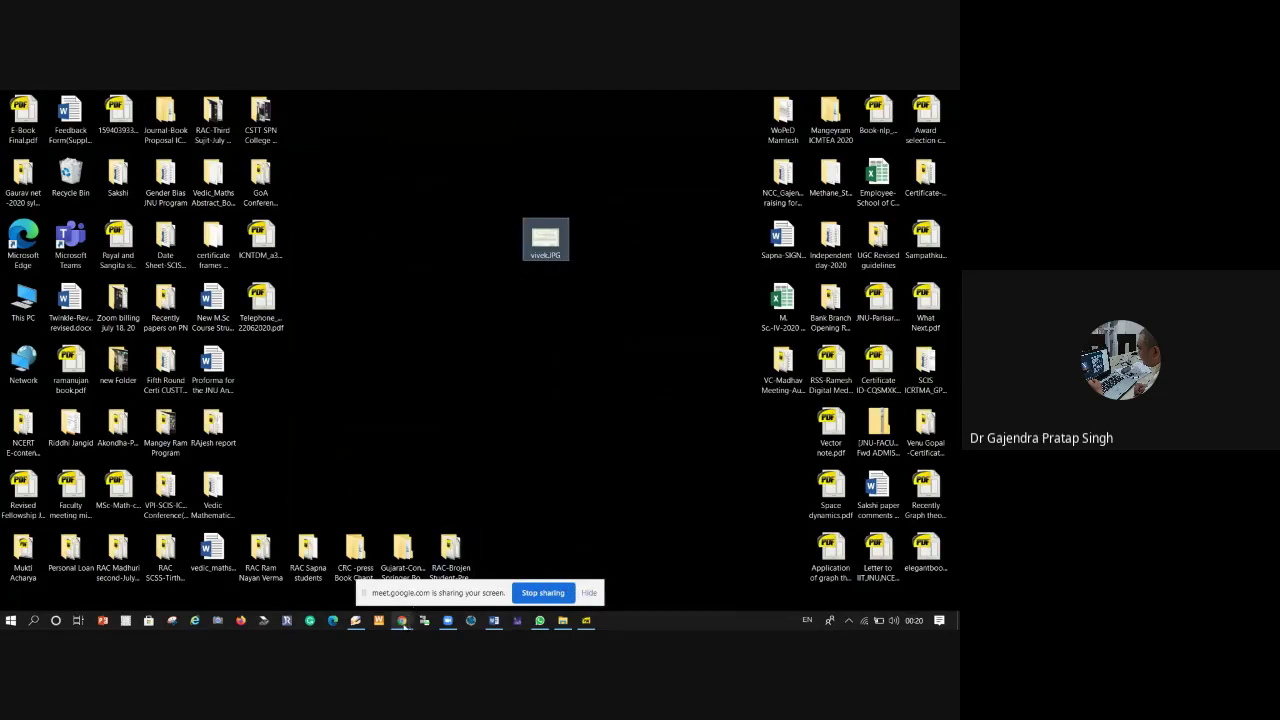
mouse_move(405, 622)
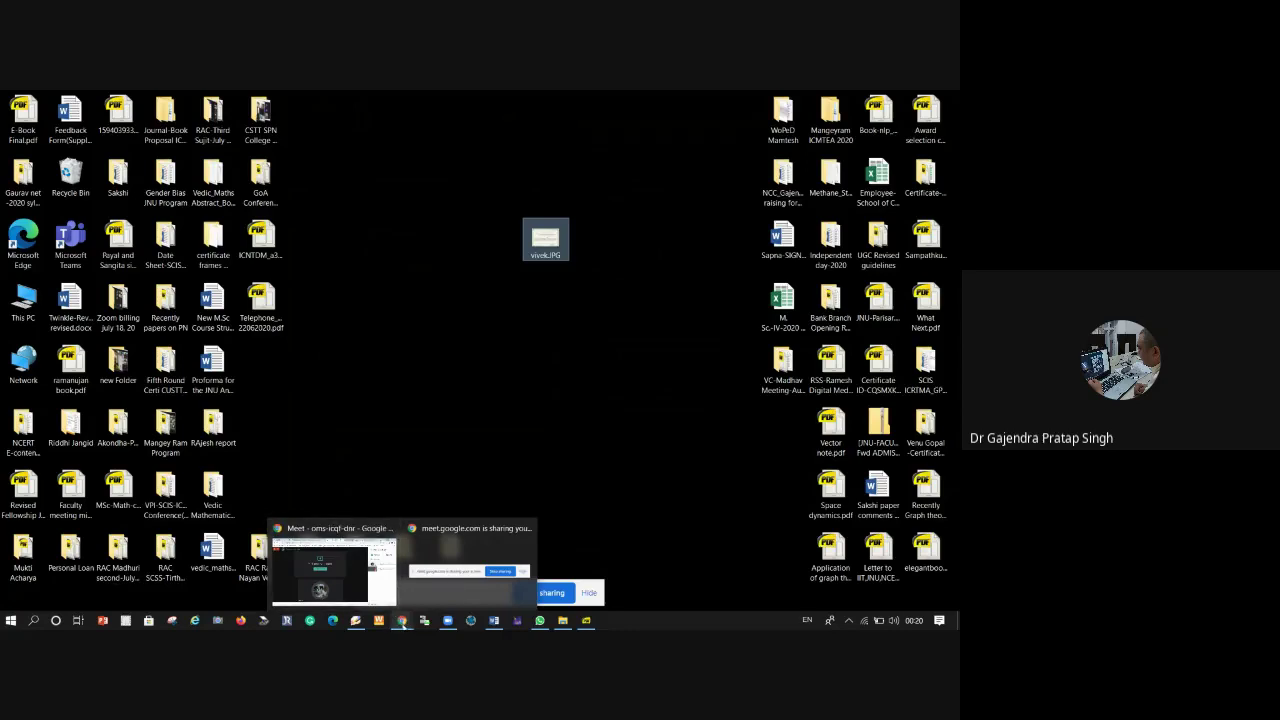
left_click(494, 620)
right_click(220, 297)
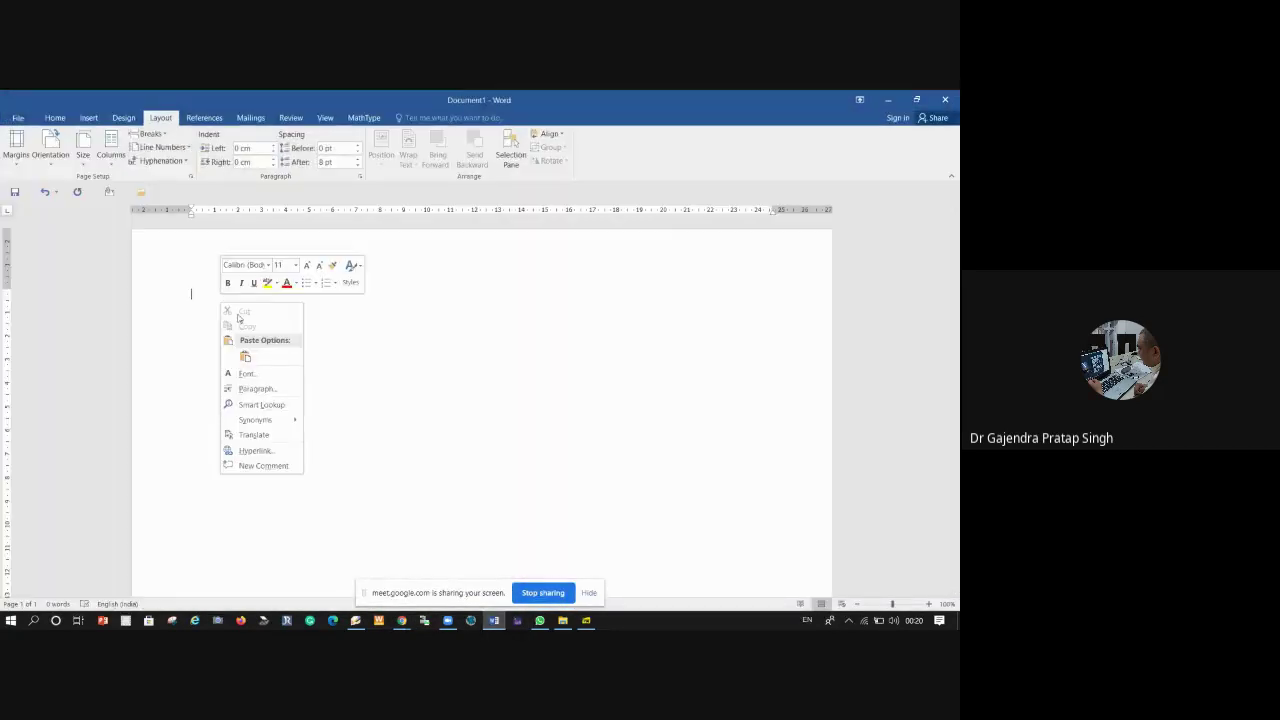
left_click(248, 361)
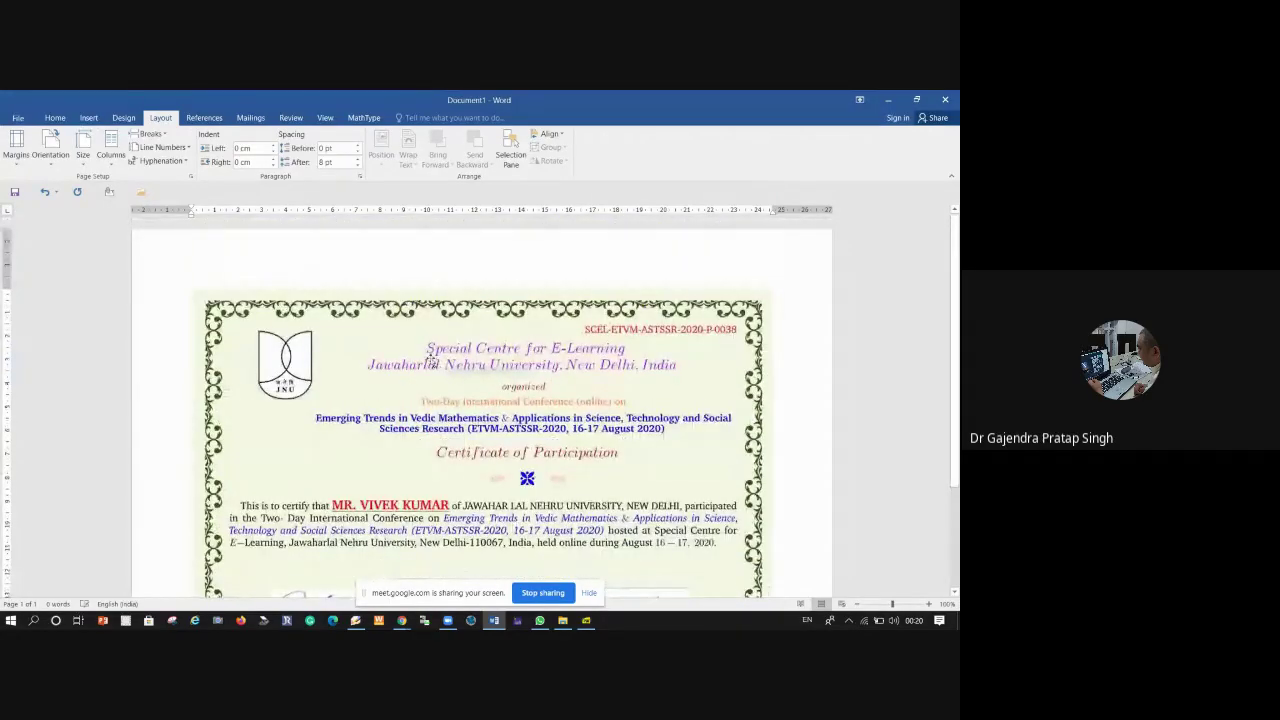
Shrink the page's left margin almost to the page edge and its top margin to the page's upper edge
left_click(440, 340)
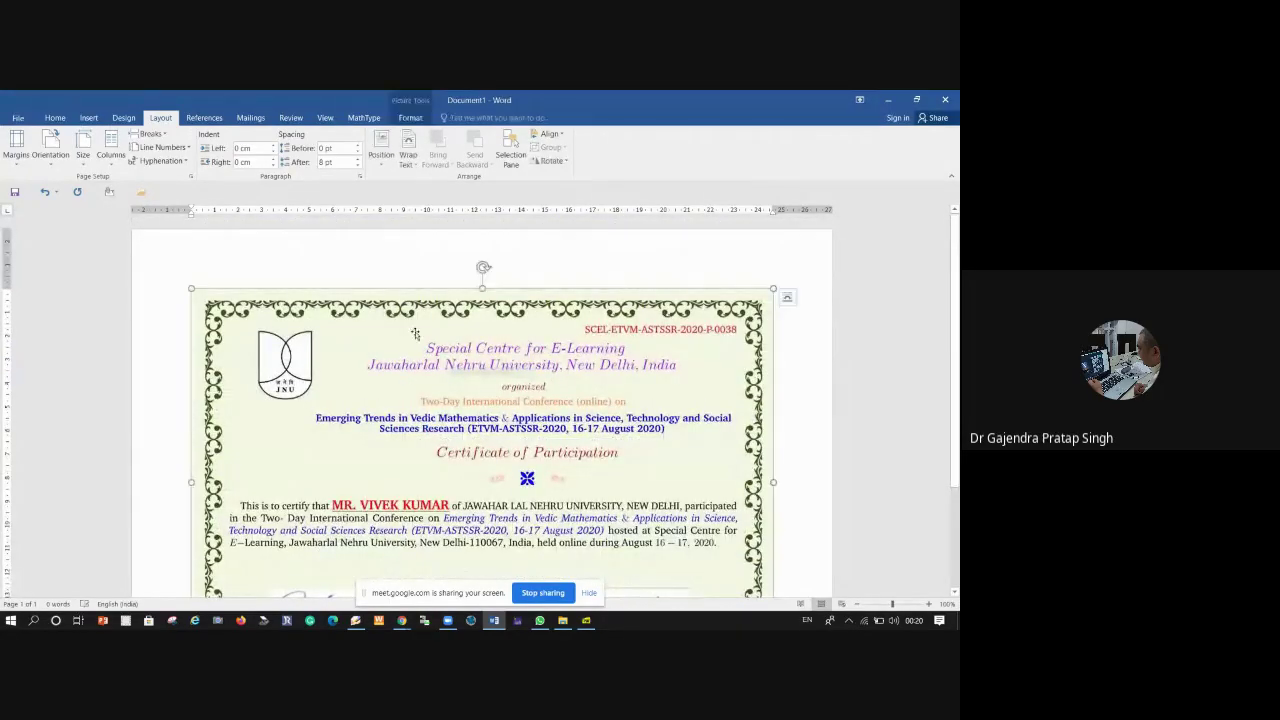
mouse_move(192, 209)
left_mouse_down()
mouse_move(203, 218)
mouse_move(143, 218)
left_mouse_up()
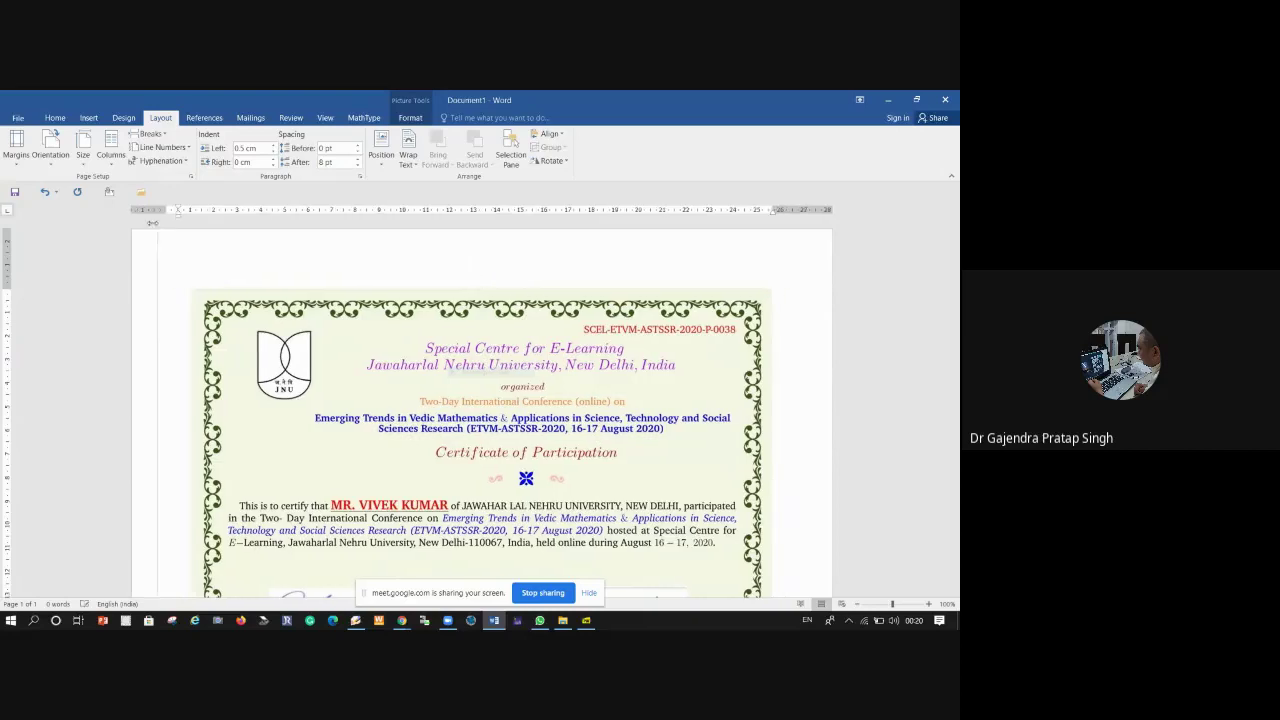
left_click(445, 300)
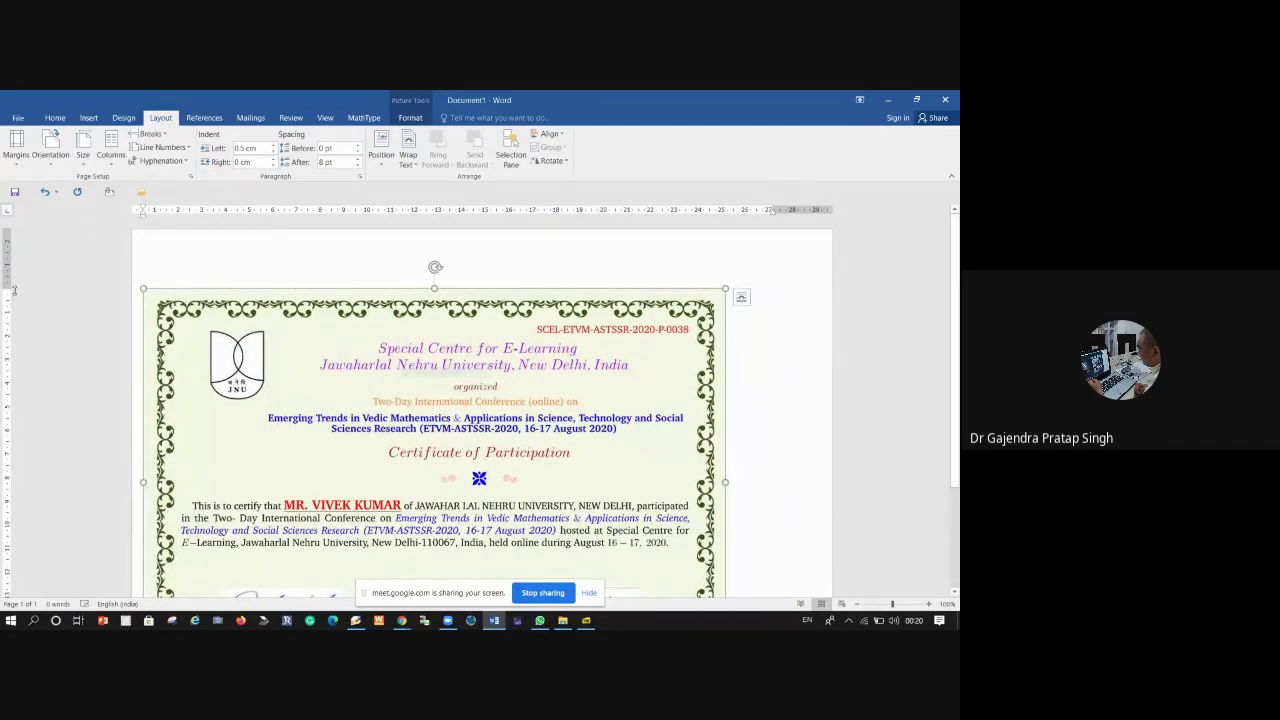
left_click_drag(7, 287, 7, 230)
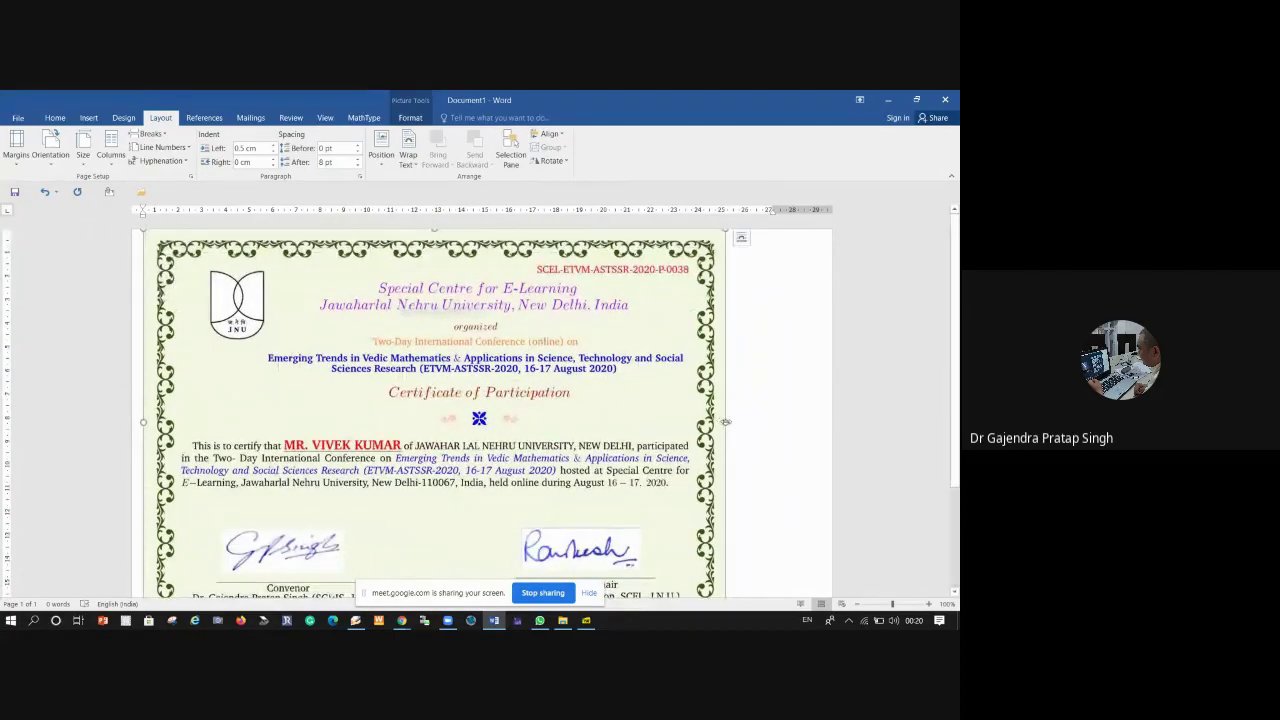
Stretch the certificate picture to the page's right and bottom edges so it fills the landscape page
left_click_drag(726, 421, 829, 437)
scroll(484, 478, "down", 3)
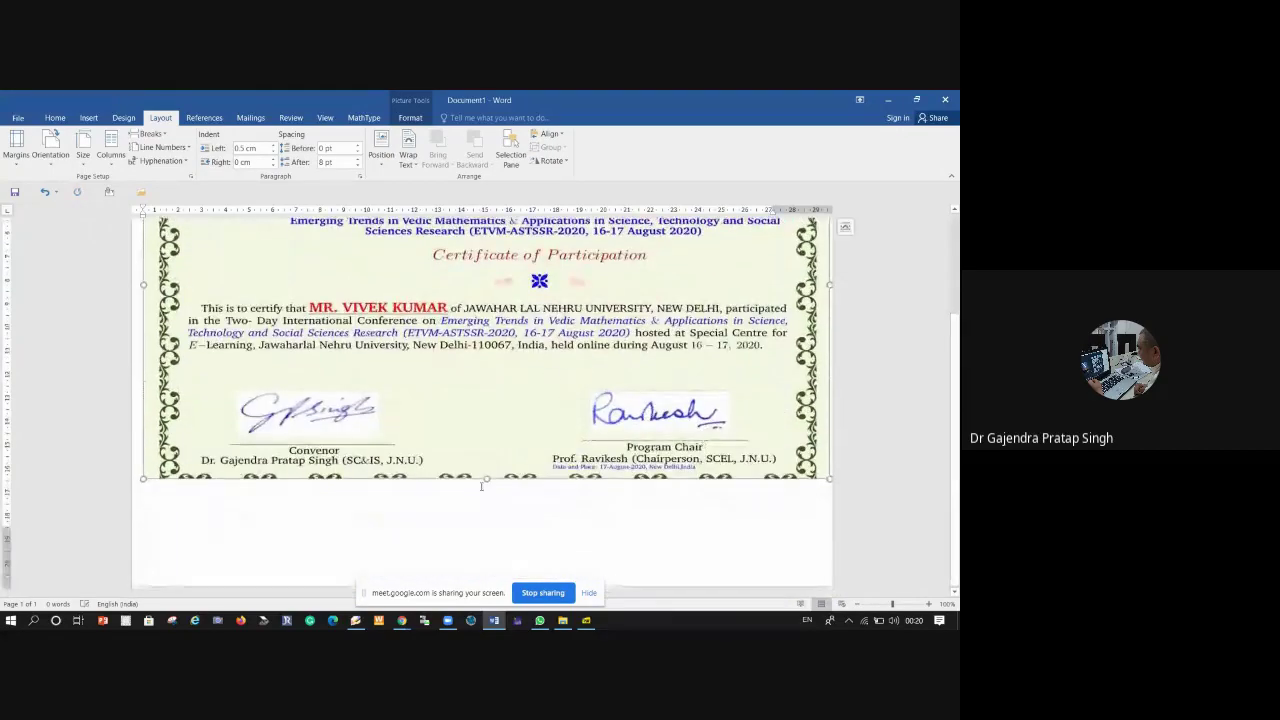
left_click_drag(484, 478, 490, 582)
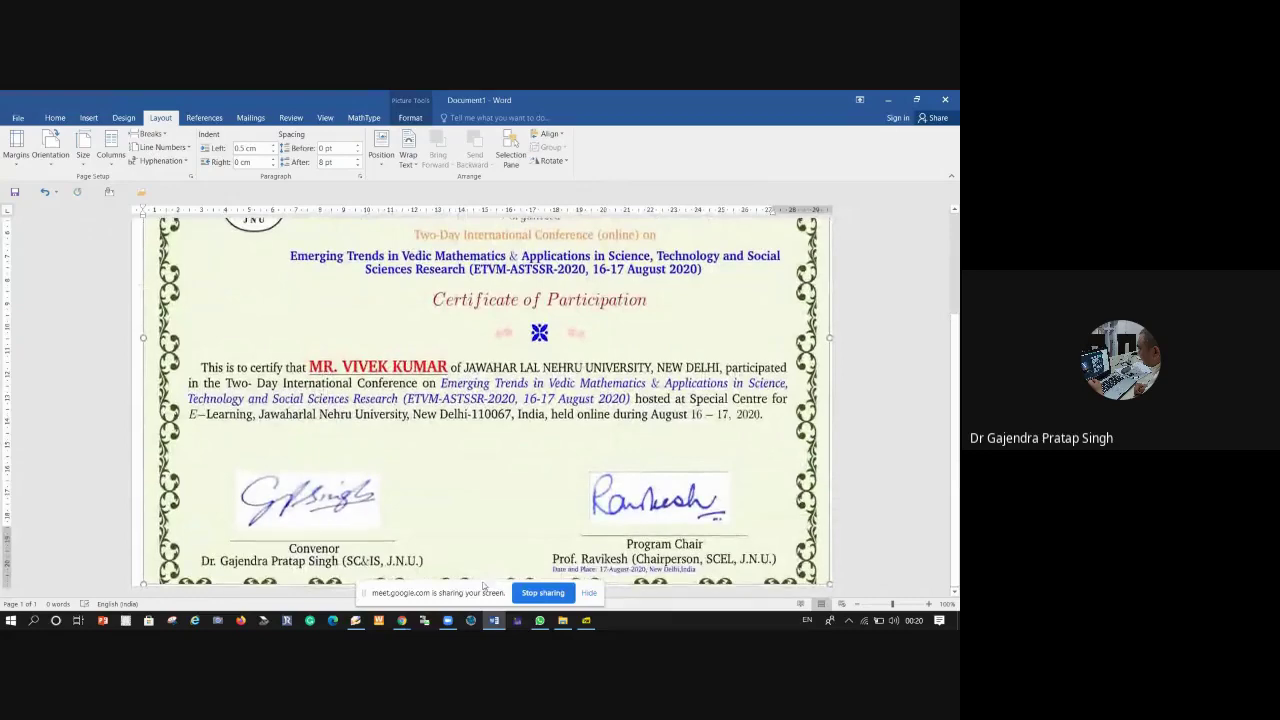
scroll(469, 463, "up", 3)
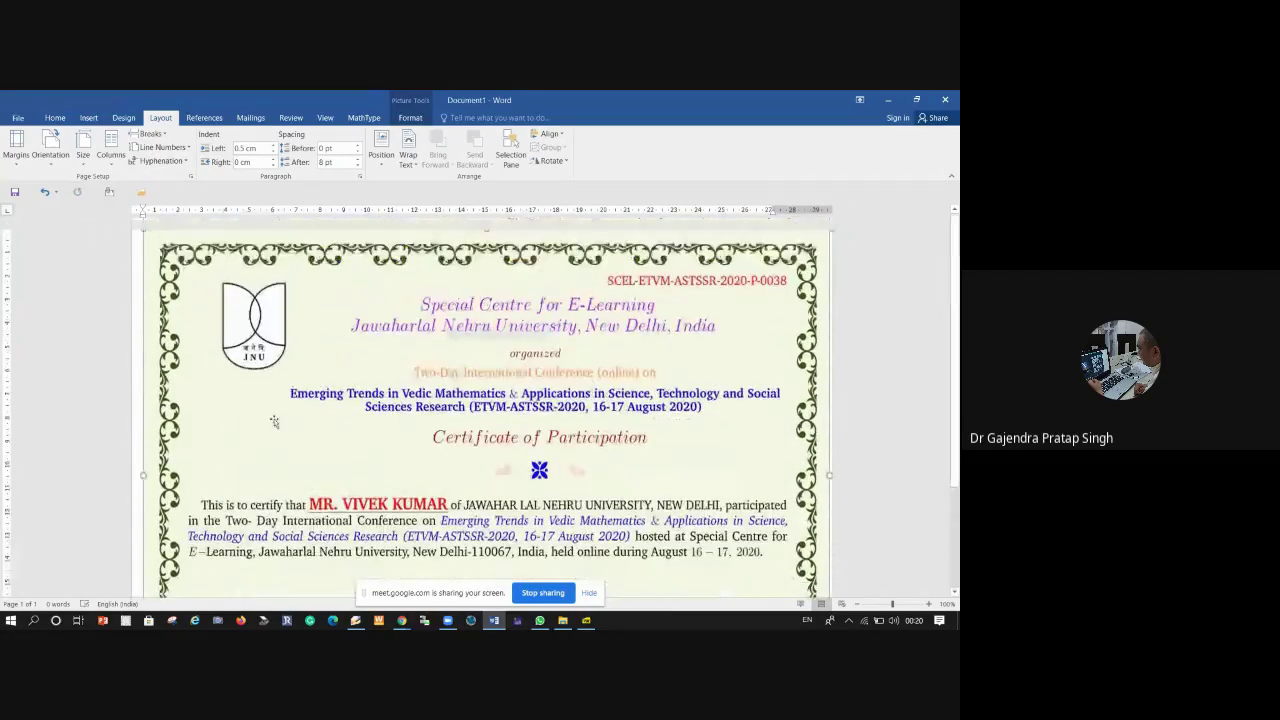
Save the Word document to the Desktop as a PDF named Doc1.pdf, with the file opening after publishing
left_click(18, 118)
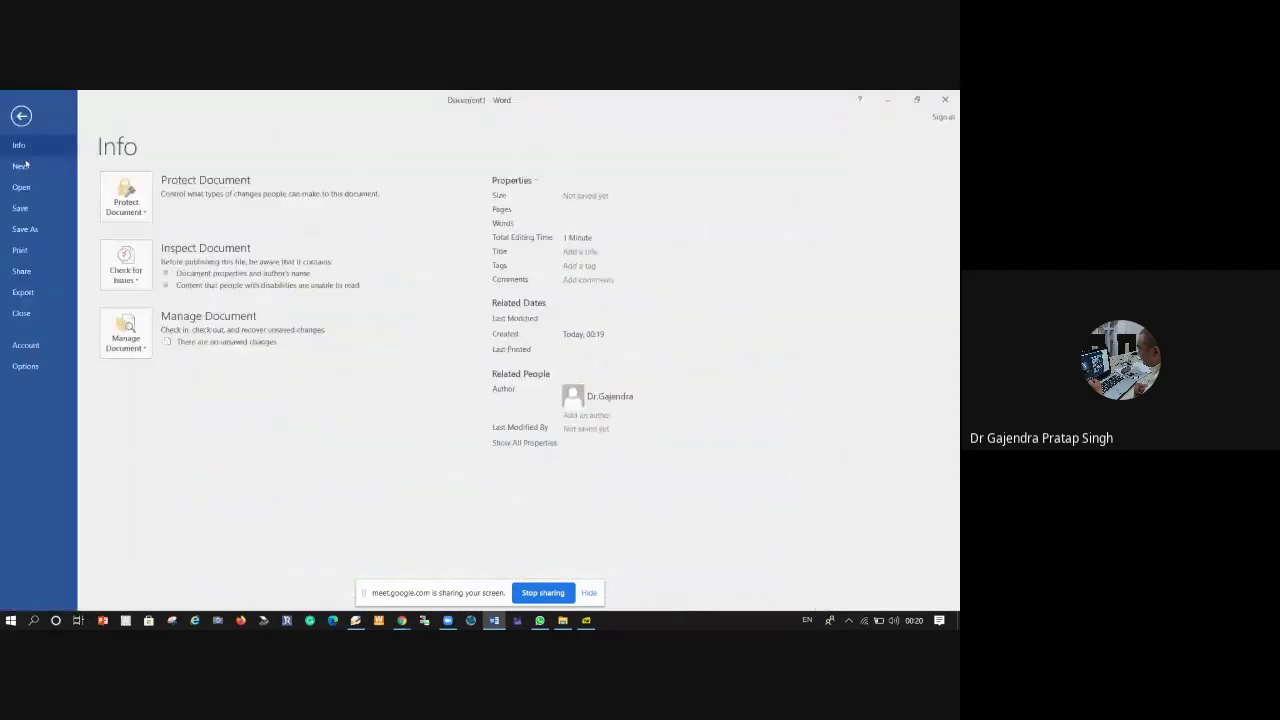
left_click(32, 231)
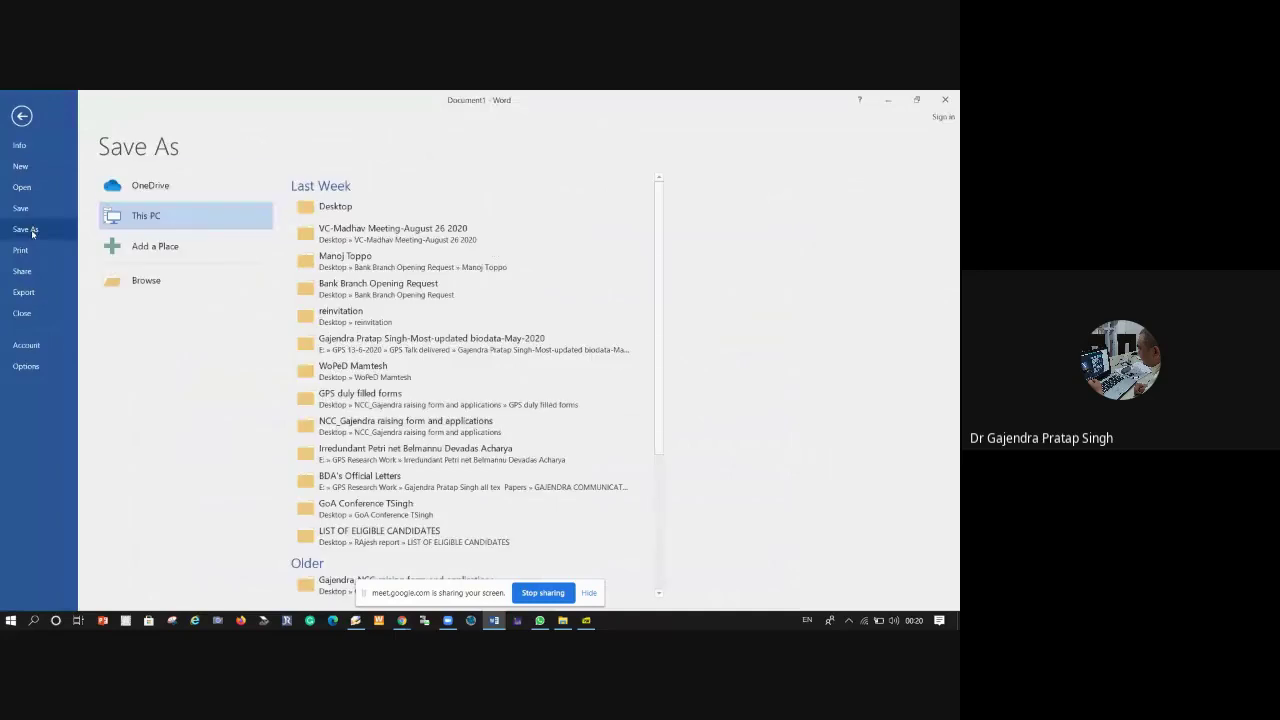
left_click(379, 210)
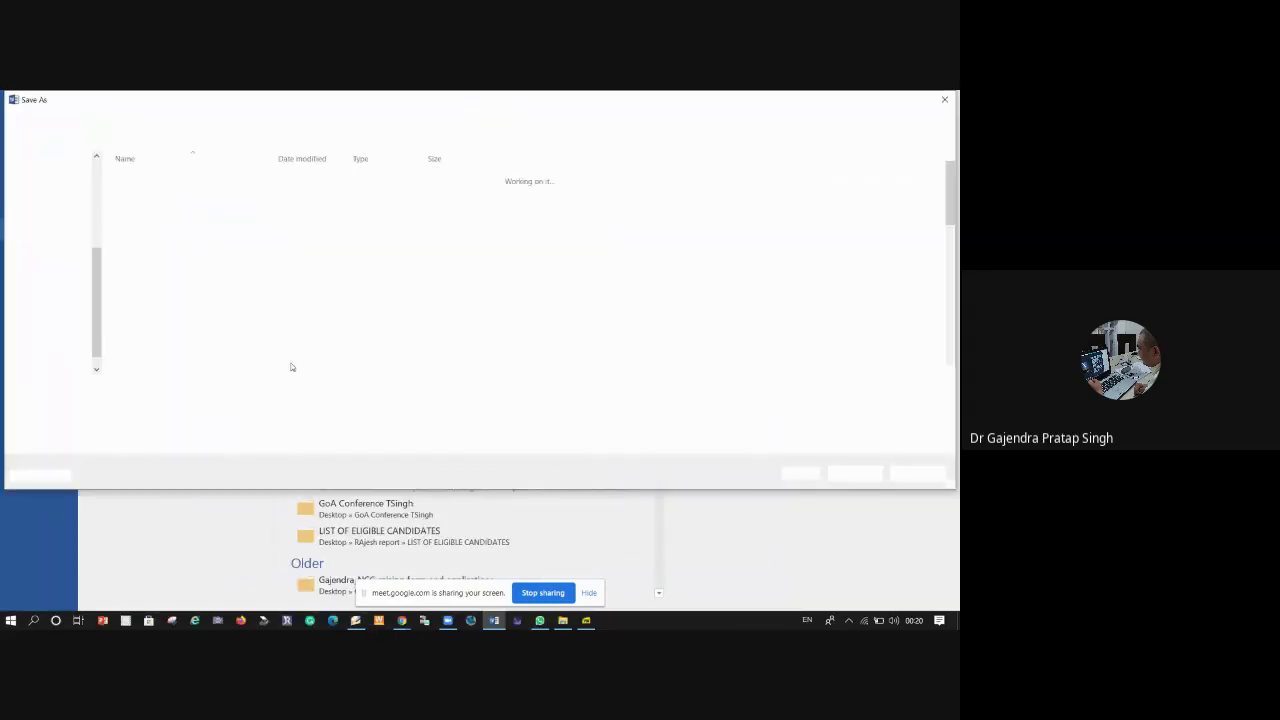
left_click(157, 404)
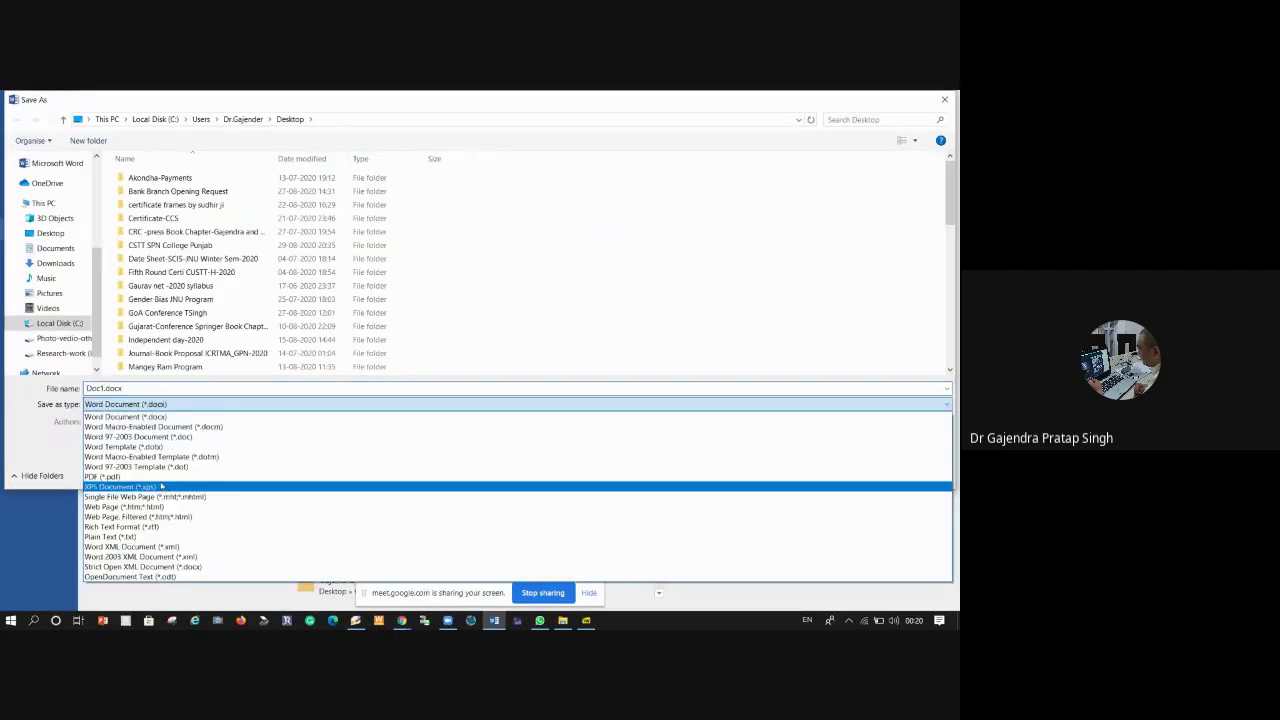
left_click(155, 477)
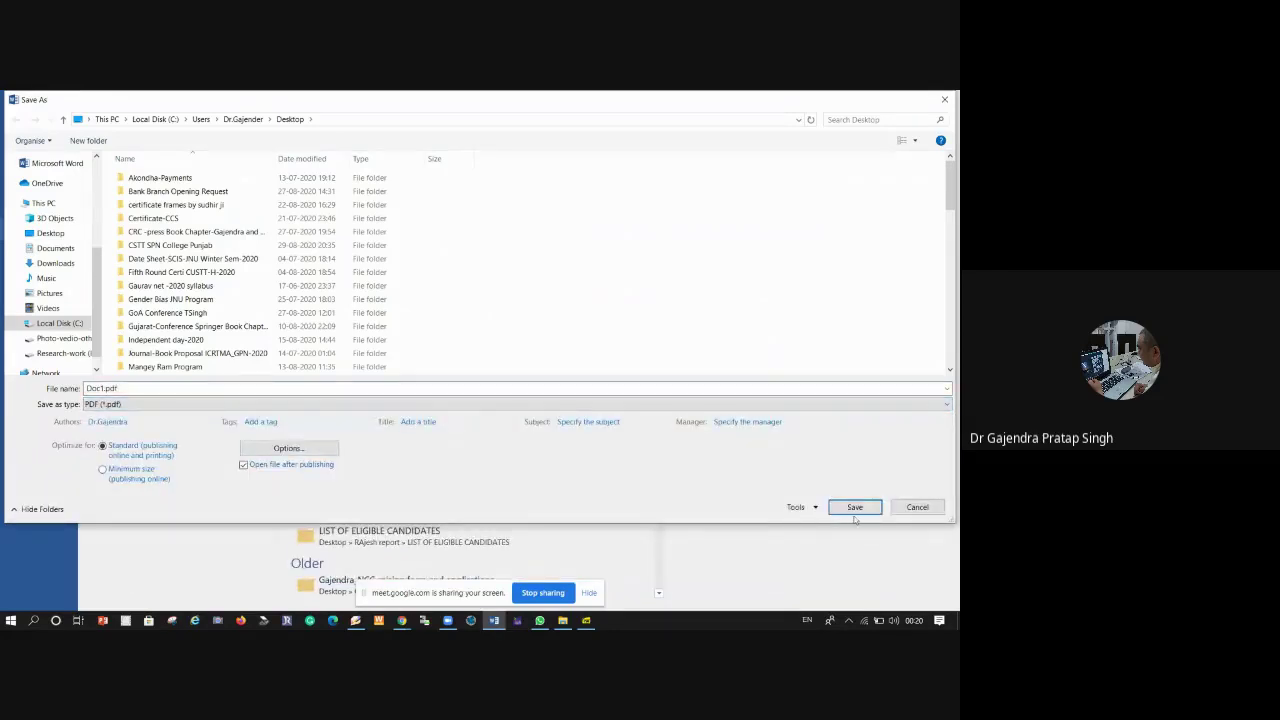
left_click(855, 508)
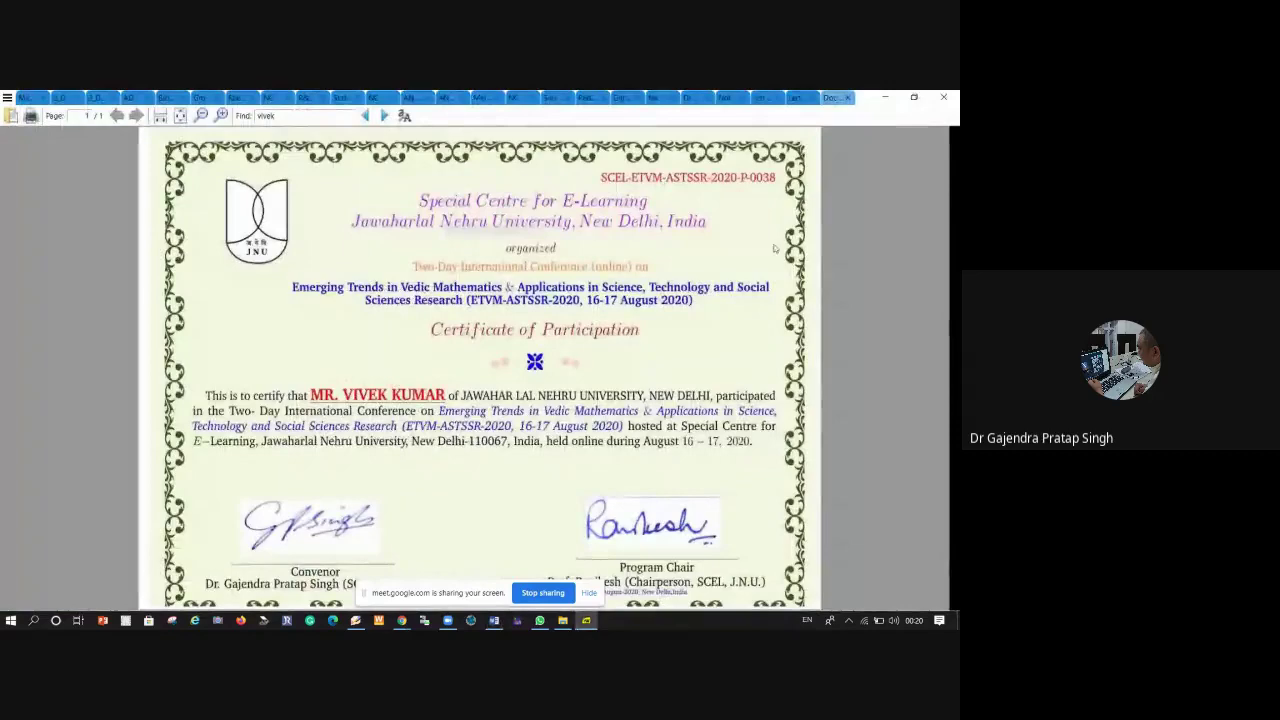
Minimize the PDF viewer and Word windows and move Doc1.pdf beside the certificate JPEG on the desktop
left_click(882, 99)
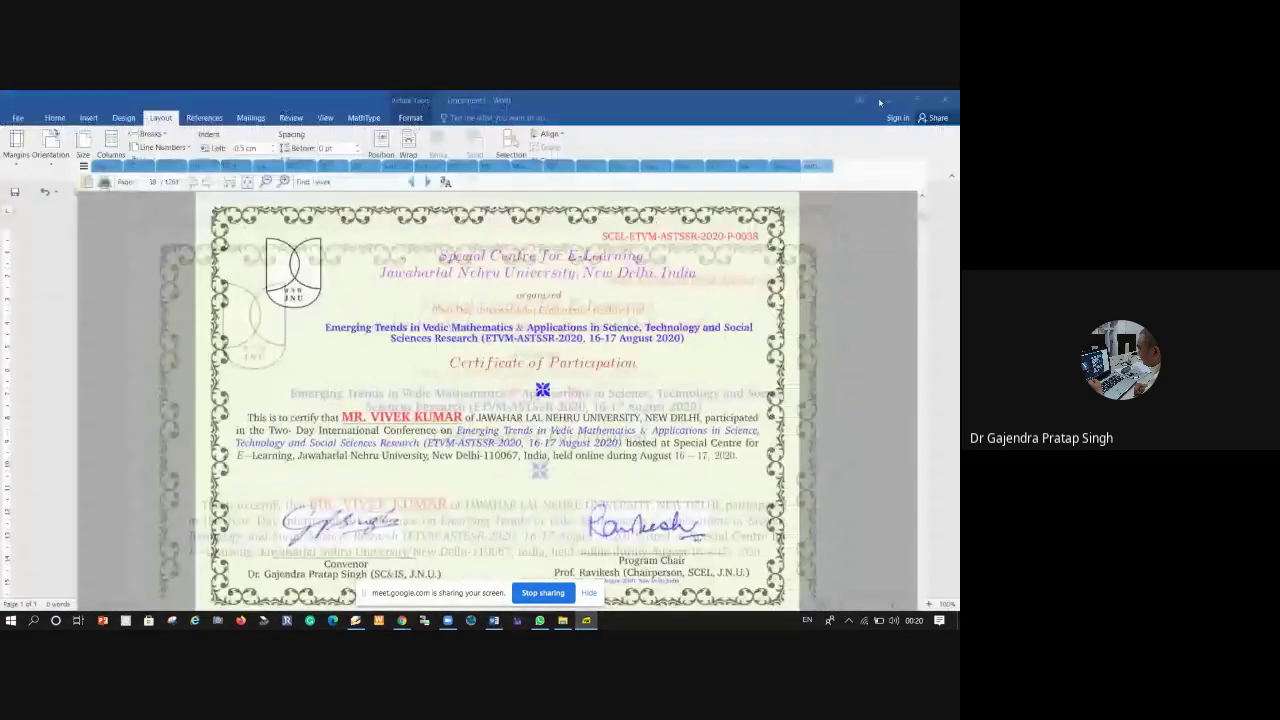
left_click(880, 100)
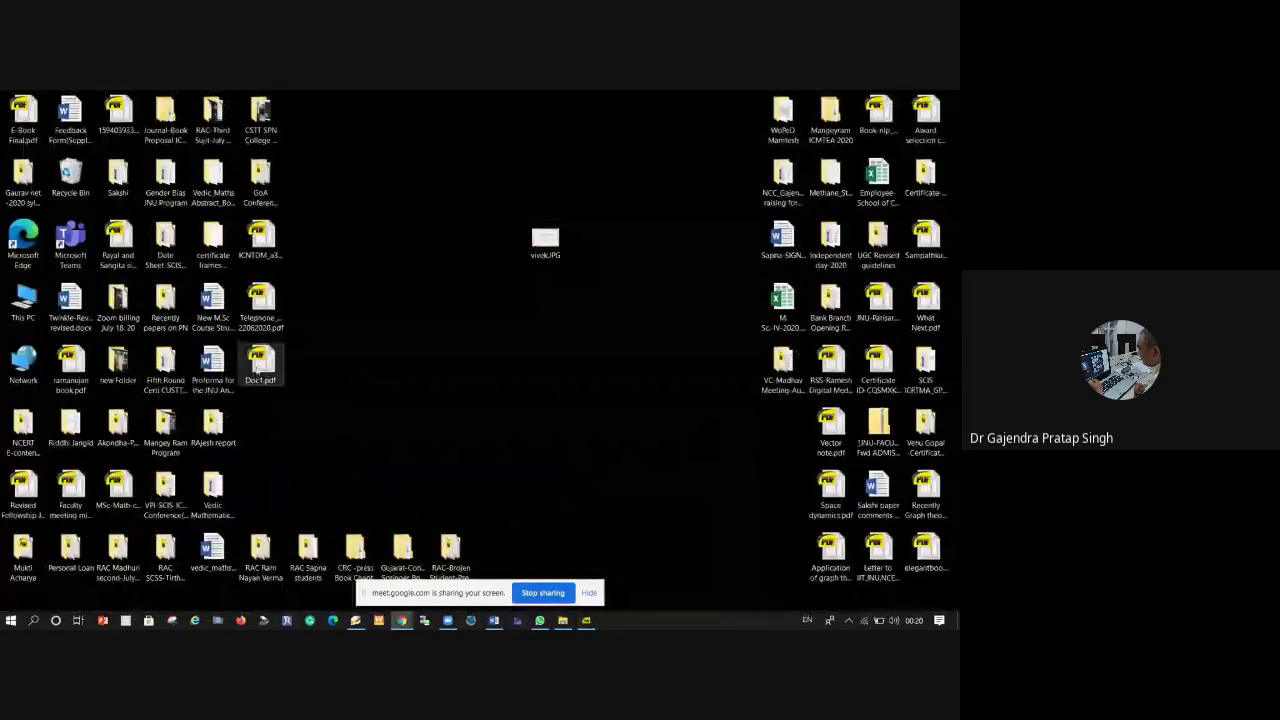
left_click_drag(258, 369, 459, 240)
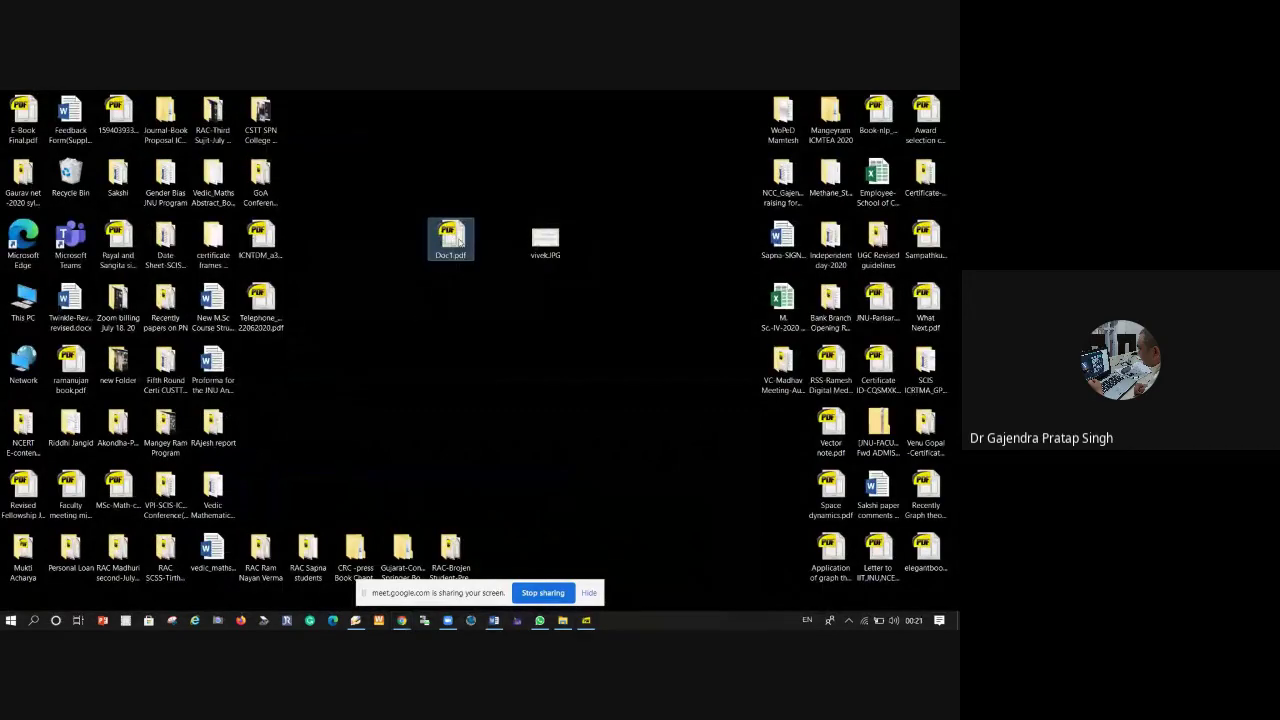
Rename Doc1.pdf with the participant's first name, keeping the .pdf extension, and open the renamed file
right_click(459, 240)
left_click(489, 523)
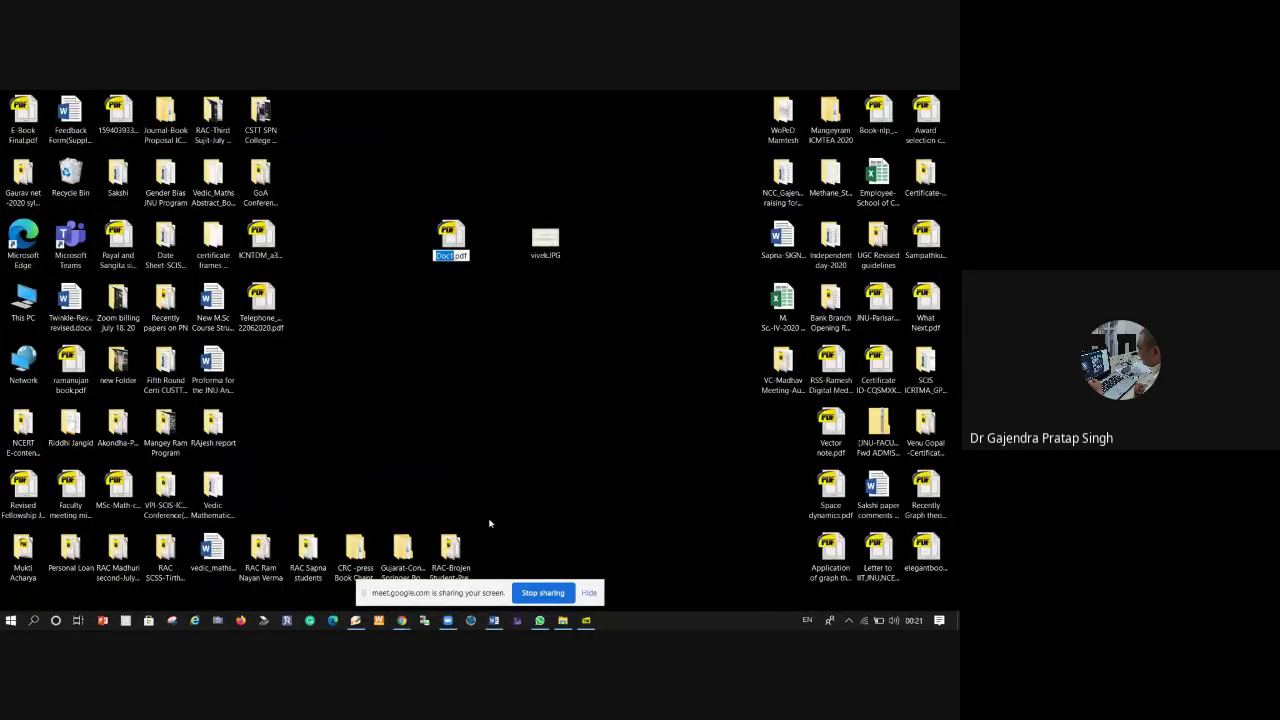
type("vivek")
key("Return")
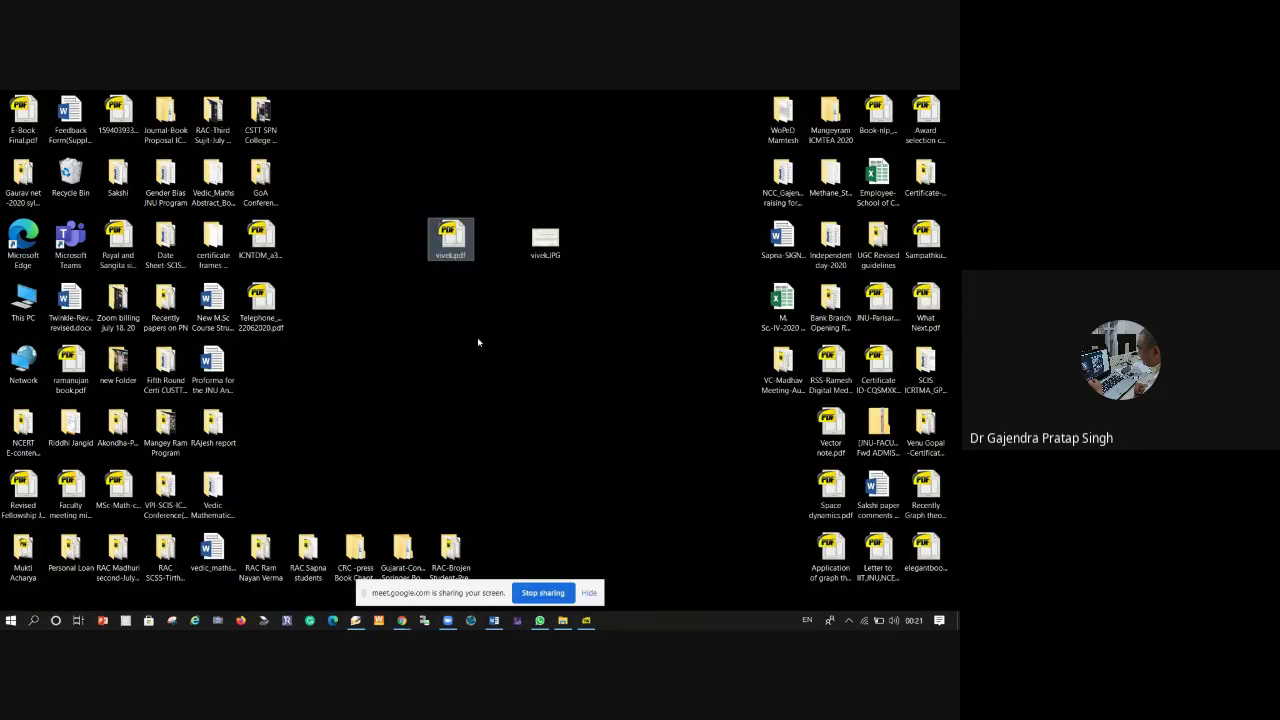
double_click(459, 243)
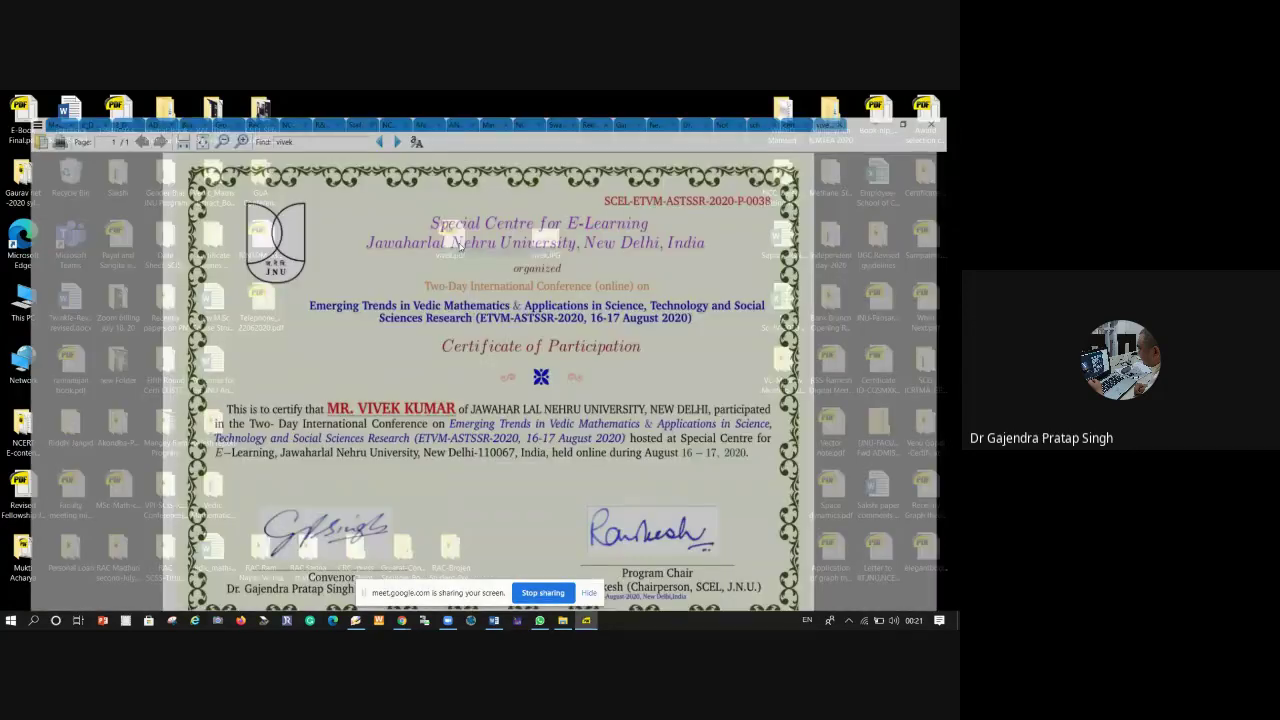